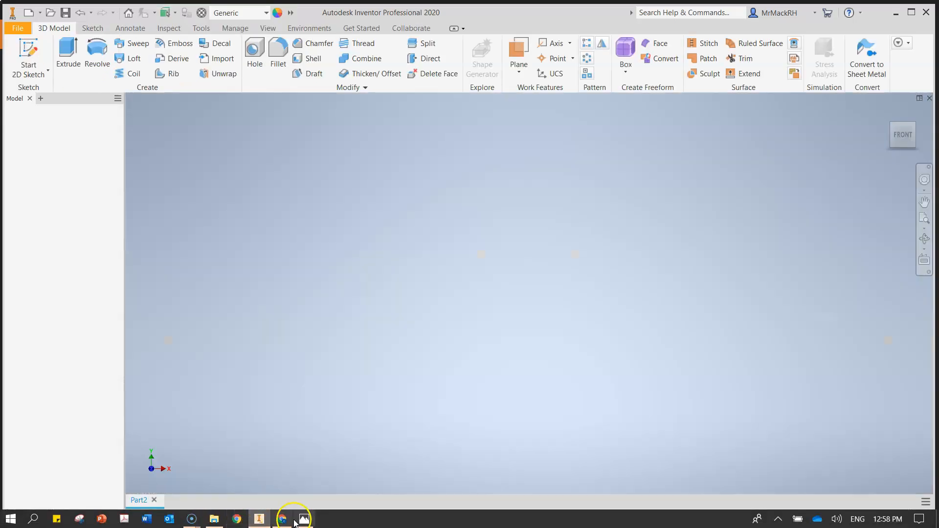
Check the linkage peg drawing in Photos, return to Inventor and start a 2D sketch on the front (XY) plane.
click(304, 518)
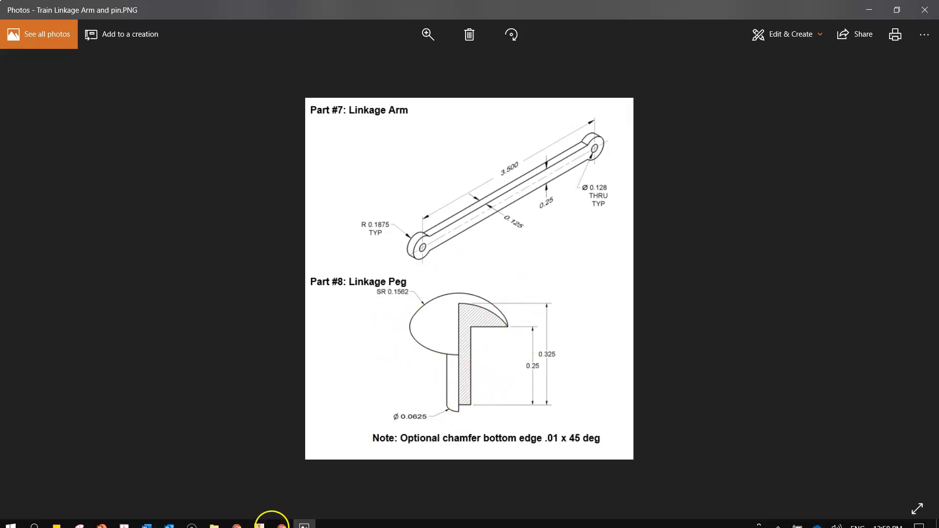
click(259, 519)
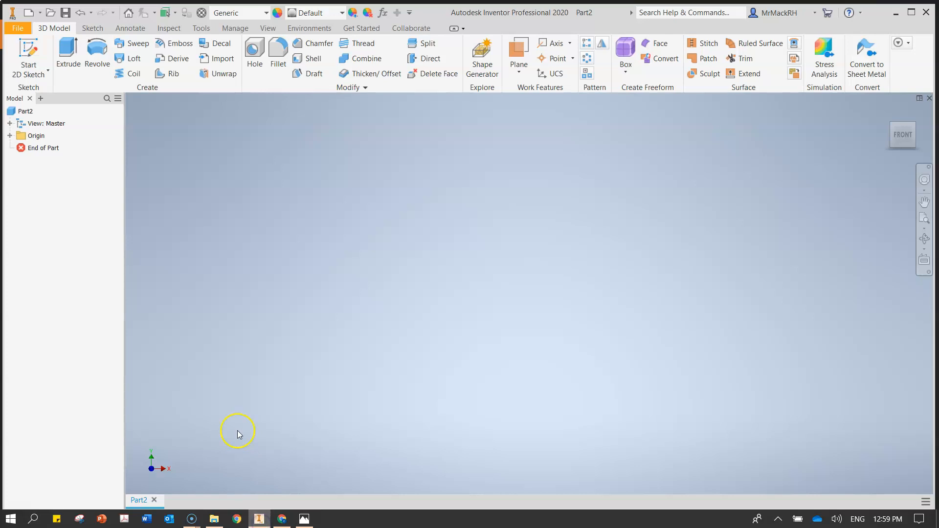
click(28, 58)
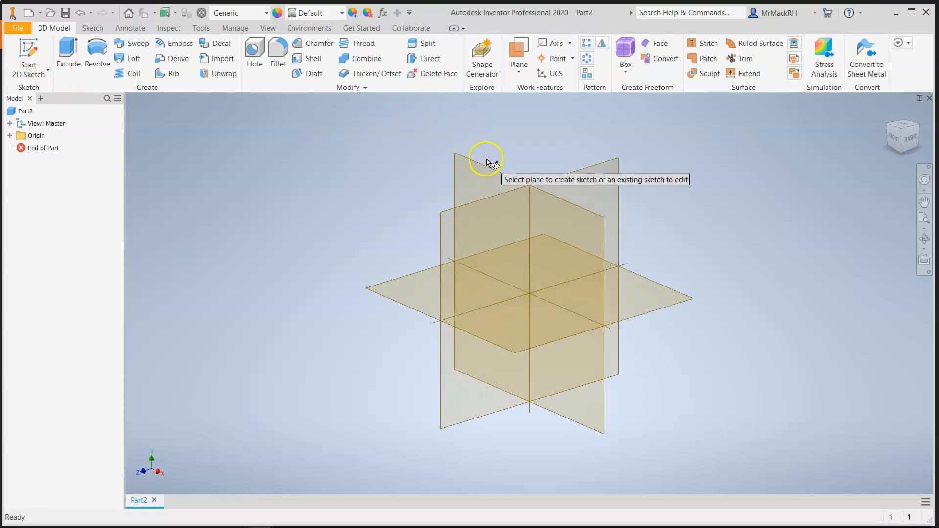
click(483, 169)
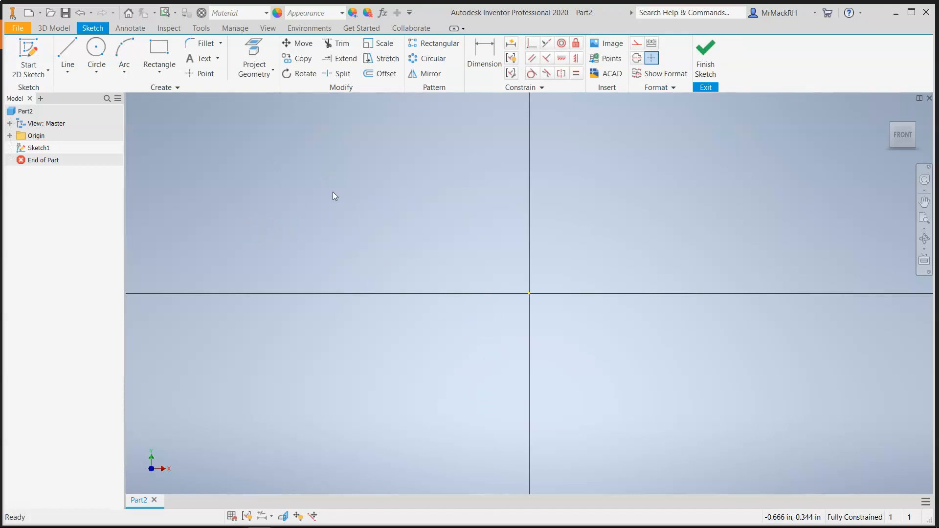
Sketch an open stepped profile: a vertical line about 0.928 in, a short bottom line, a parallel line about 0.632 in and an outward line about 0.242 in.
click(67, 49)
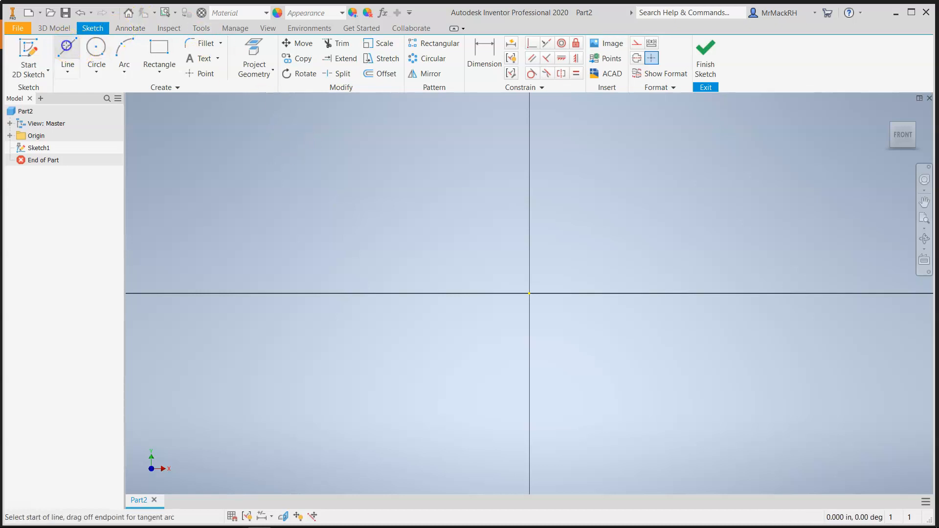
click(327, 178)
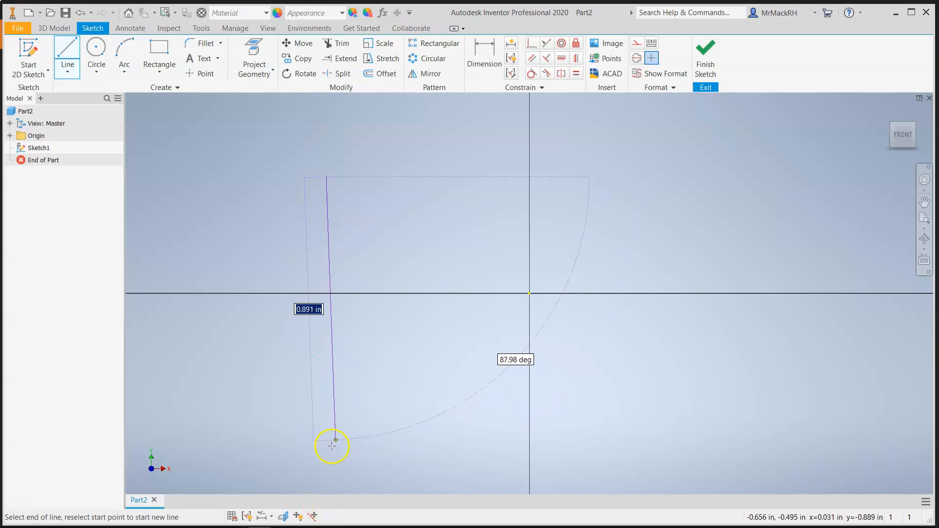
click(327, 451)
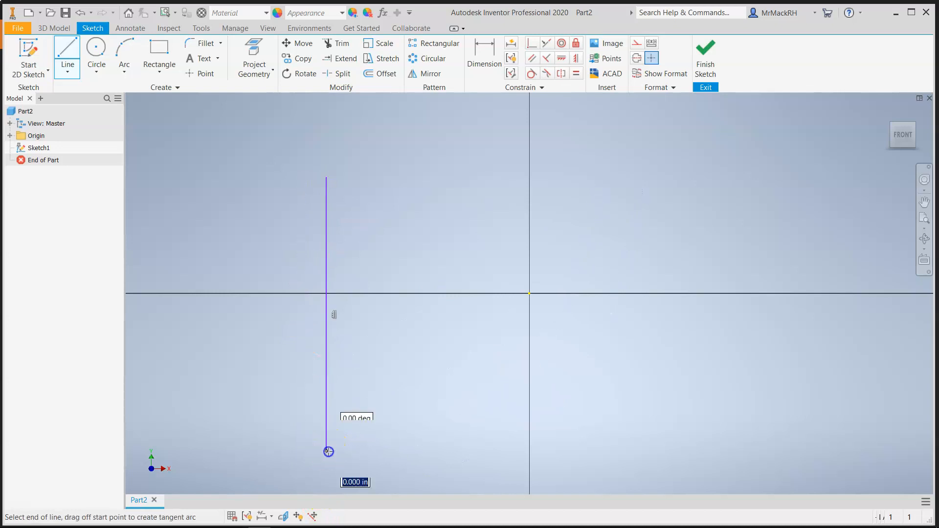
click(387, 451)
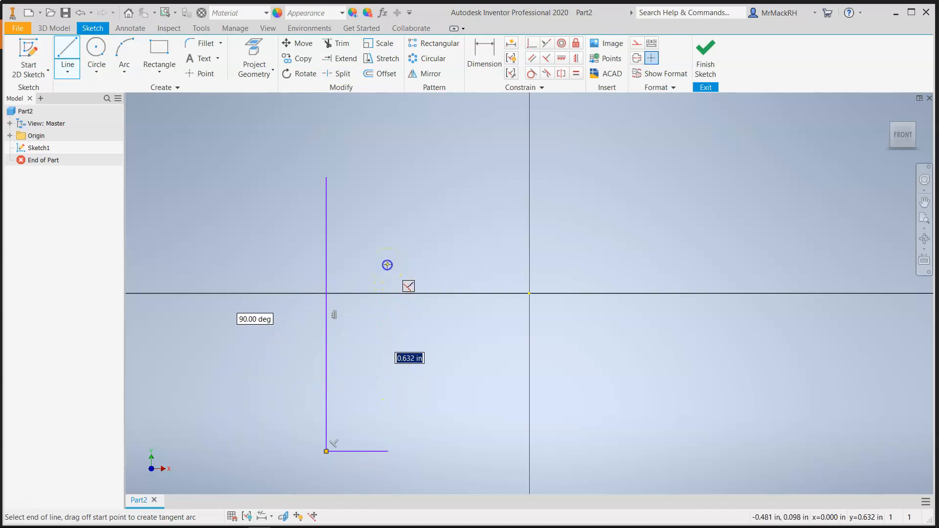
click(387, 265)
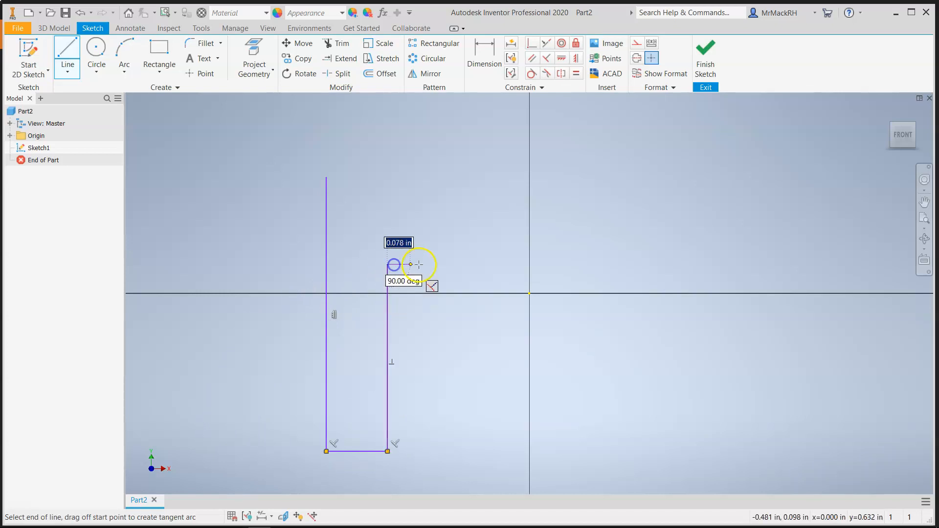
click(459, 265)
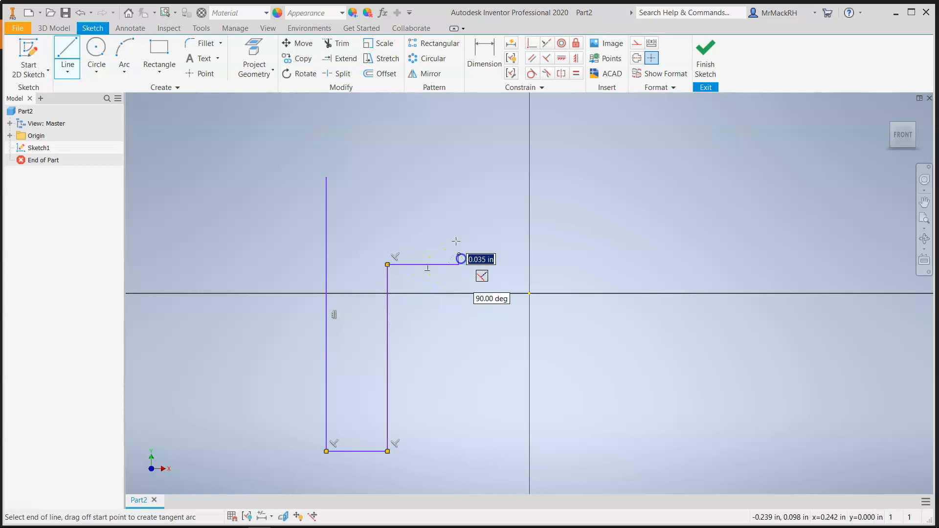
right_click(452, 173)
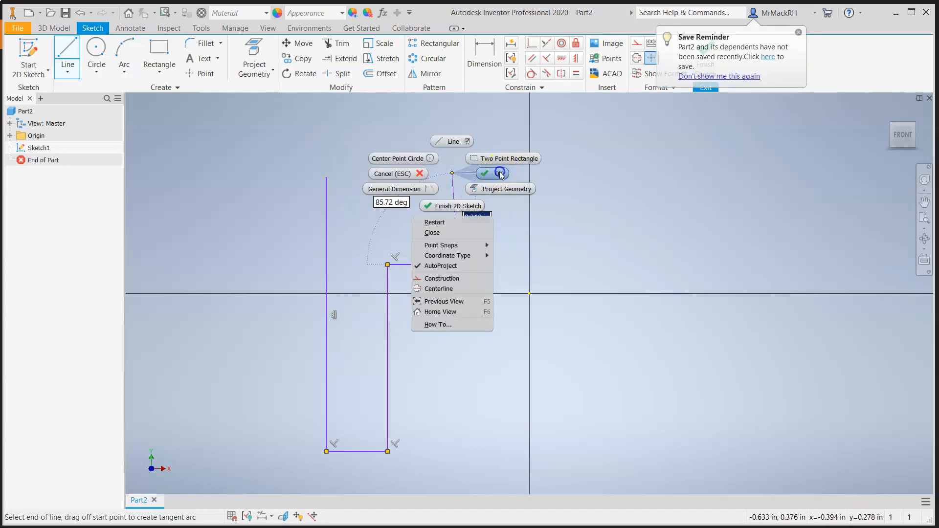
click(499, 174)
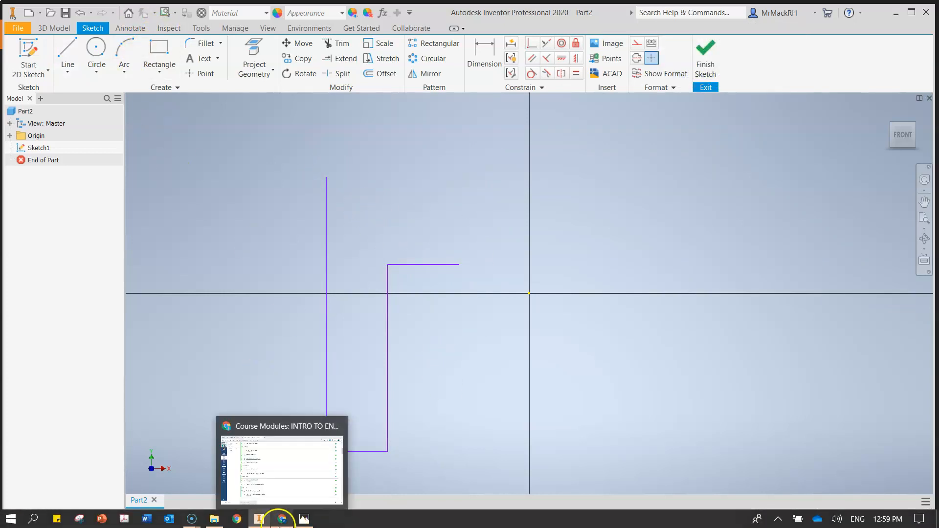
Check the peg heights in the Photos drawing, return to Inventor and dimension the long vertical line to 0.325 in.
click(304, 518)
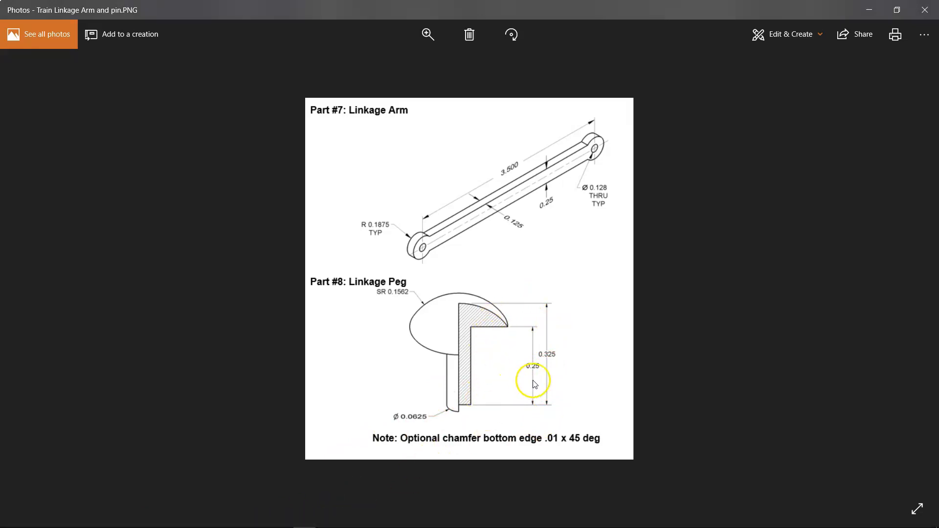
click(259, 519)
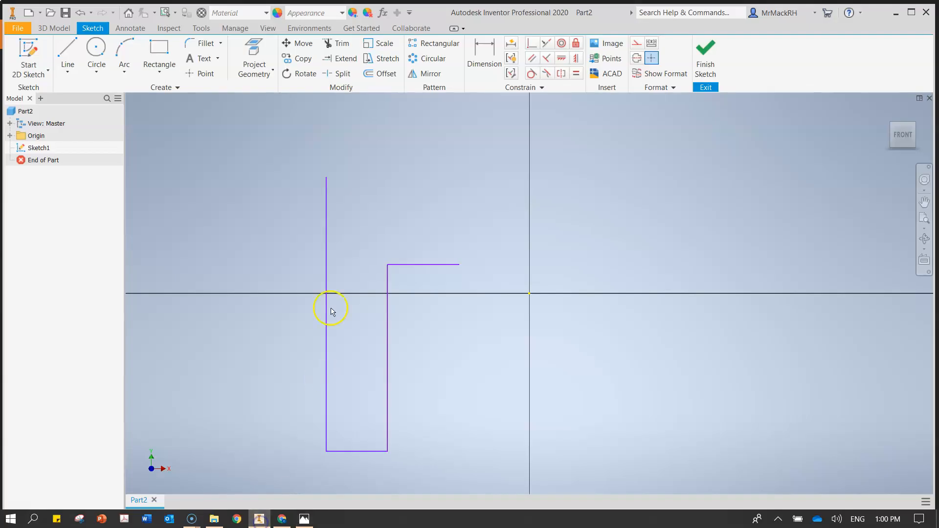
click(484, 56)
click(325, 245)
click(245, 242)
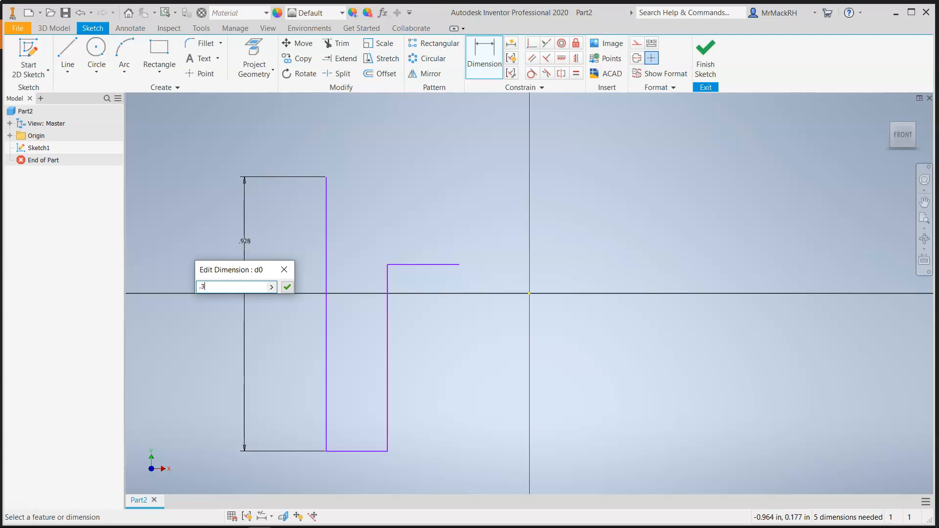
key(Return)
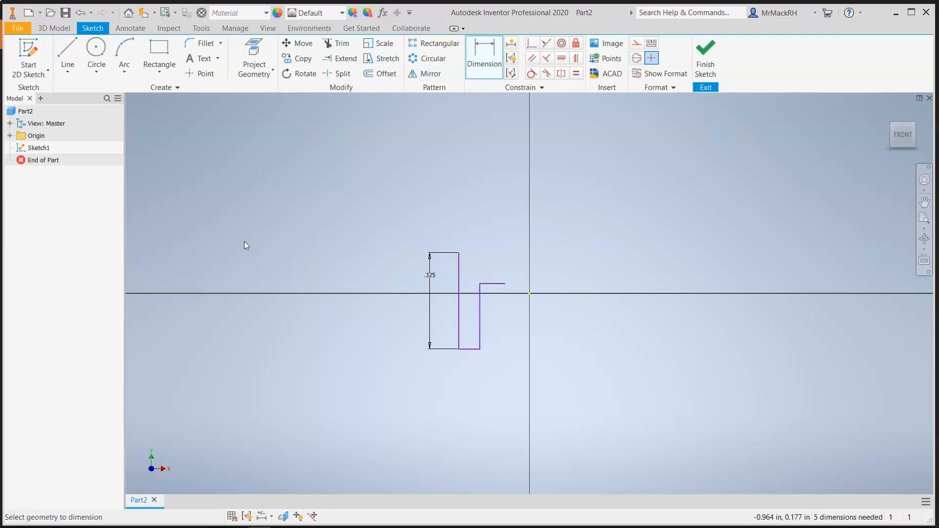
Dimension the shorter vertical line of the peg profile to 0.25 in.
scroll(485, 305, up, 3)
click(478, 318)
click(507, 330)
text(.25)
key(Return)
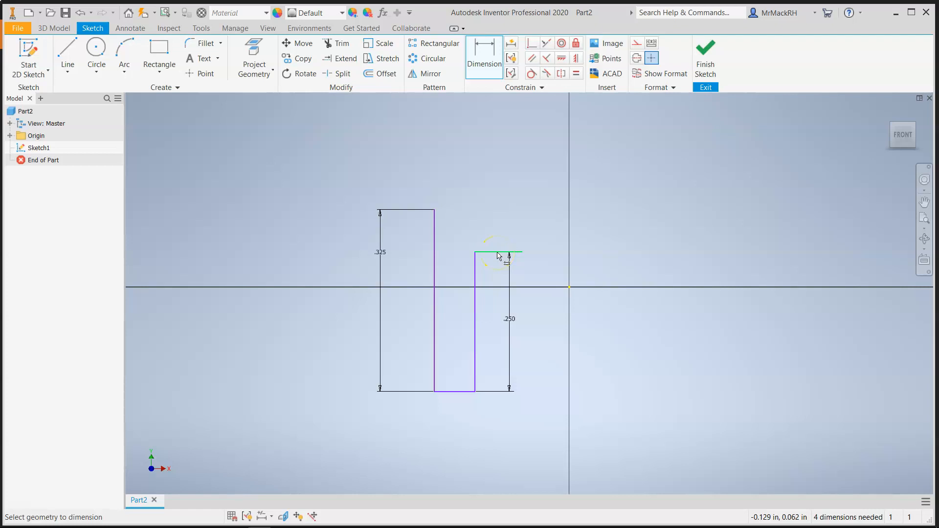
Dimension the profile's short bottom line as .0625/2, checking the peg diameter in the Photos drawing.
click(465, 392)
click(458, 429)
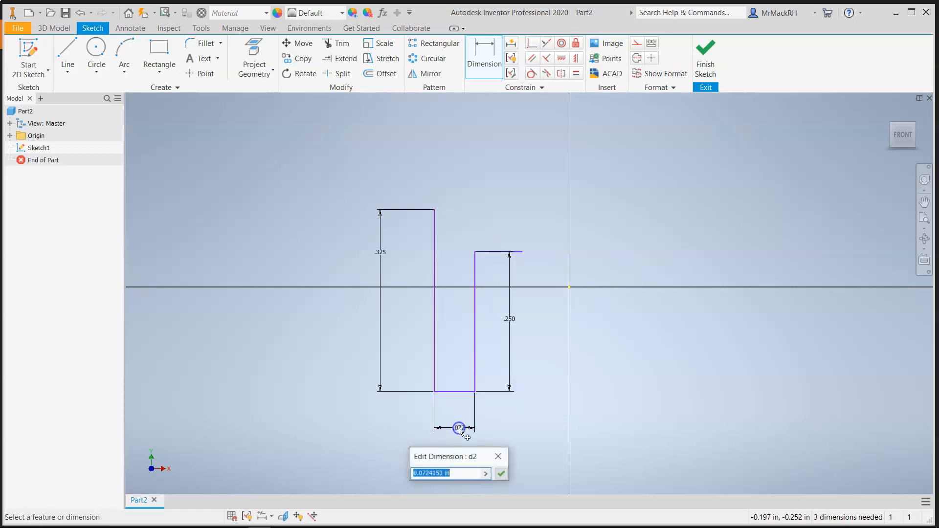
click(315, 518)
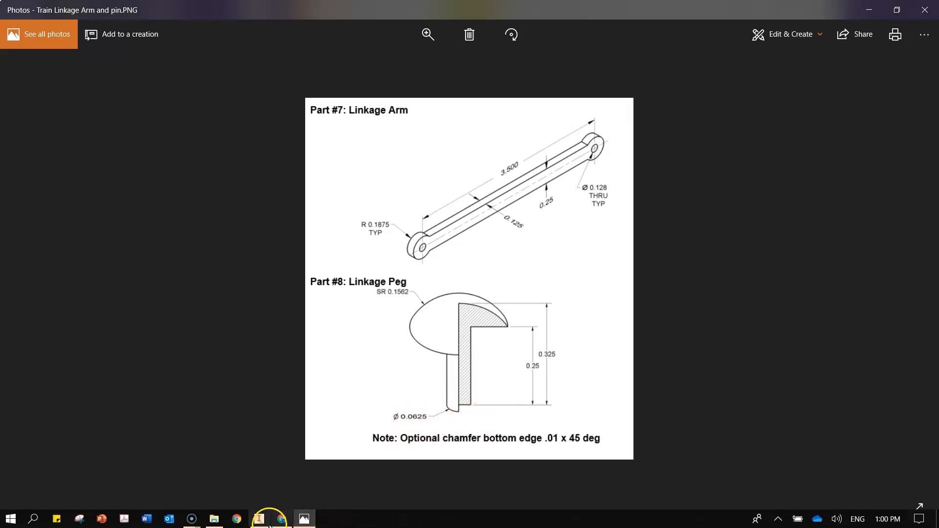
click(259, 518)
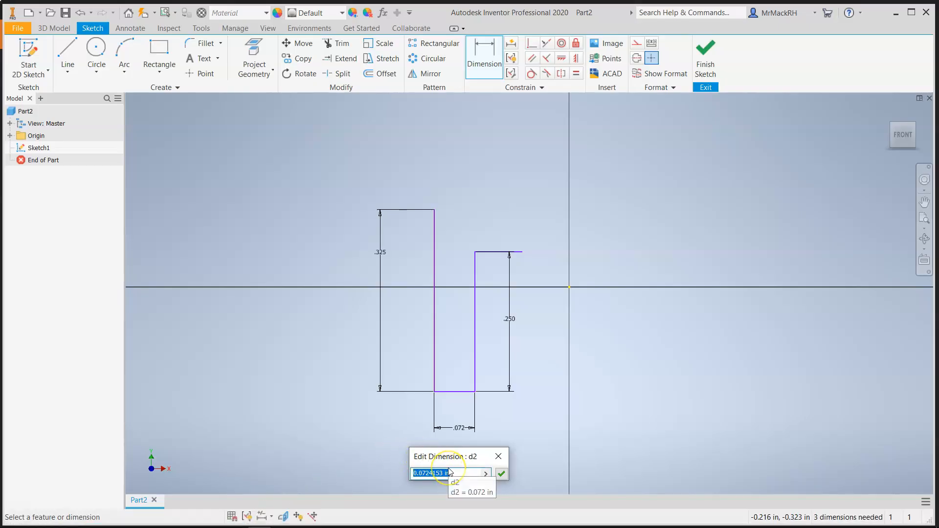
text(.0625/2)
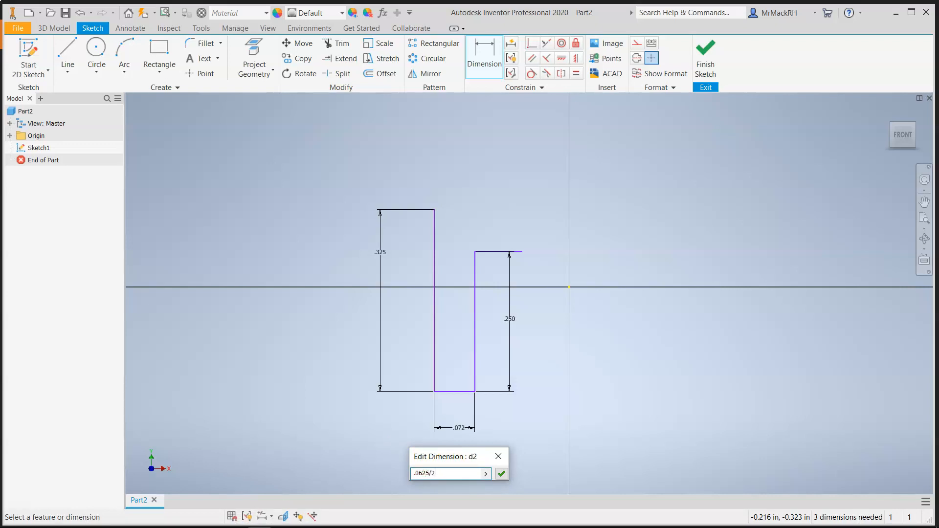
key(Return)
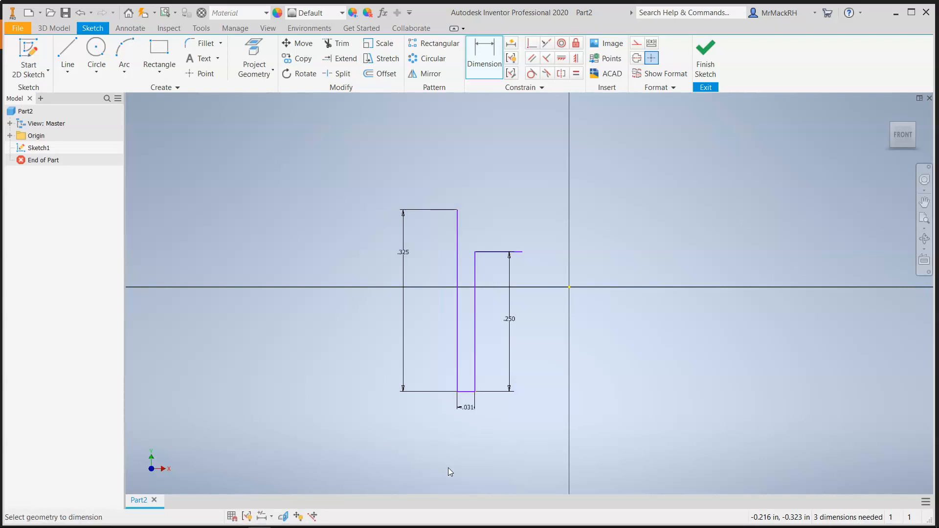
Check the peg head in the Photos drawing, return to Inventor and dimension the upper horizontal line to 0.125 in.
scroll(494, 412, up, 5)
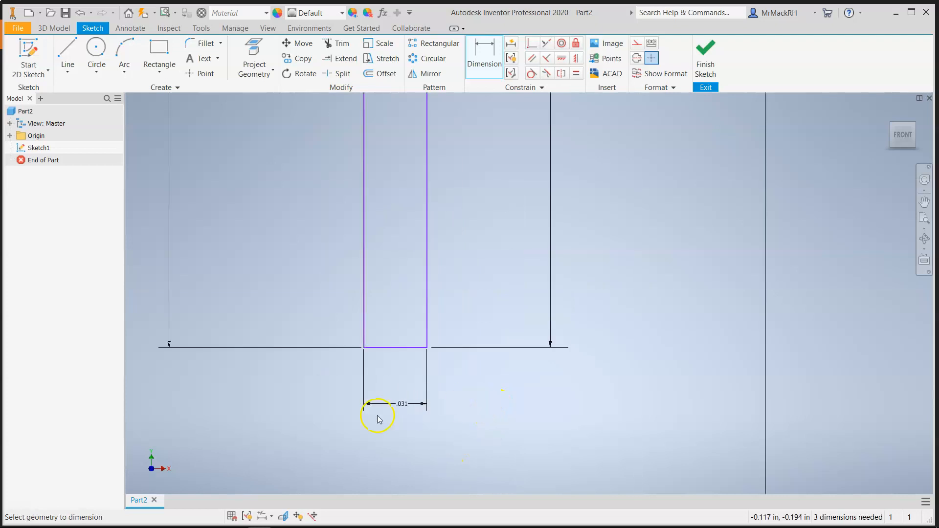
scroll(378, 416, down, 2)
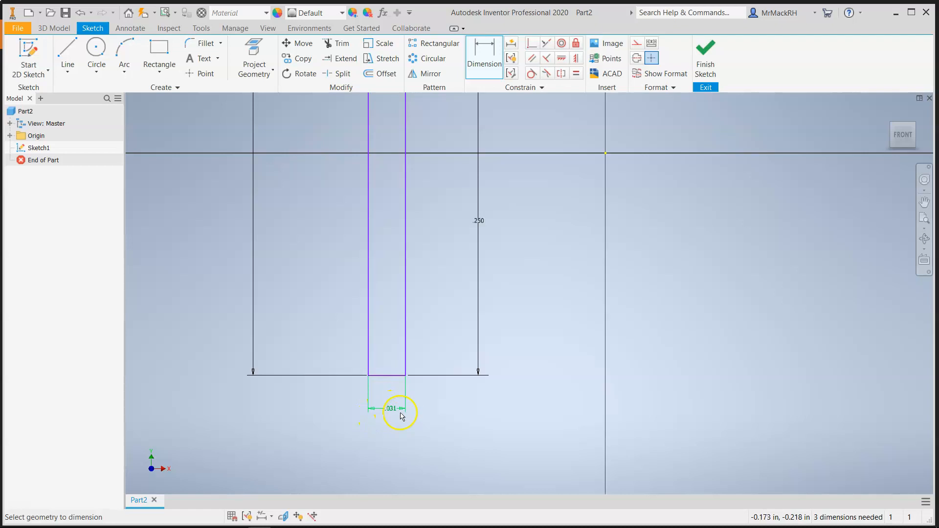
scroll(391, 406, down, 2)
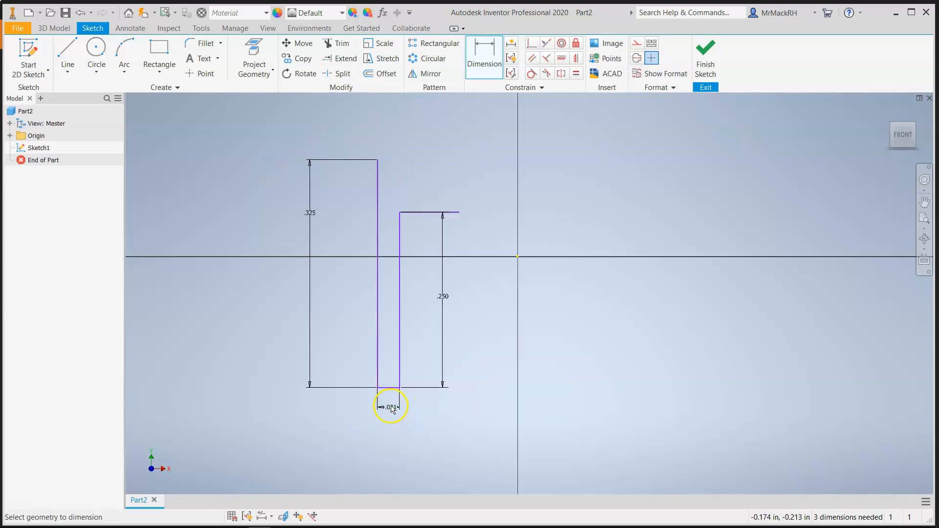
scroll(352, 390, up, 2)
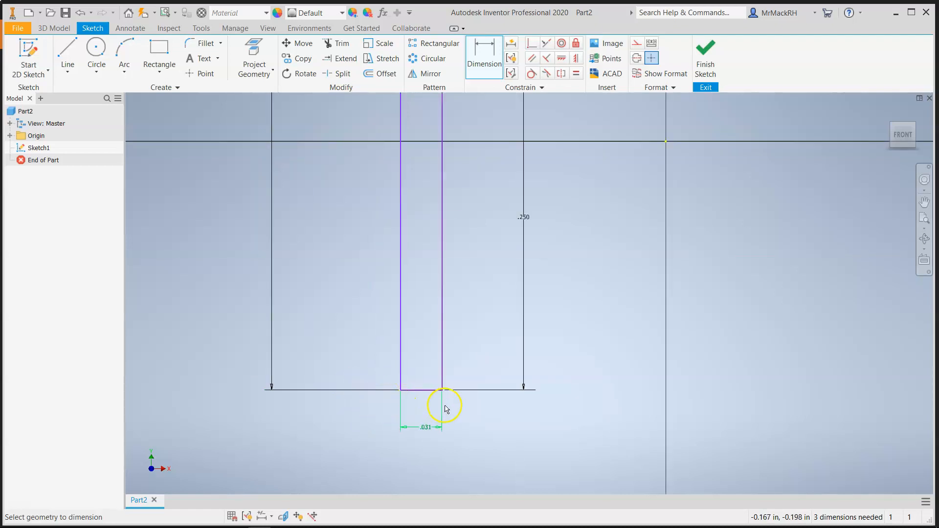
scroll(436, 423, down, 2)
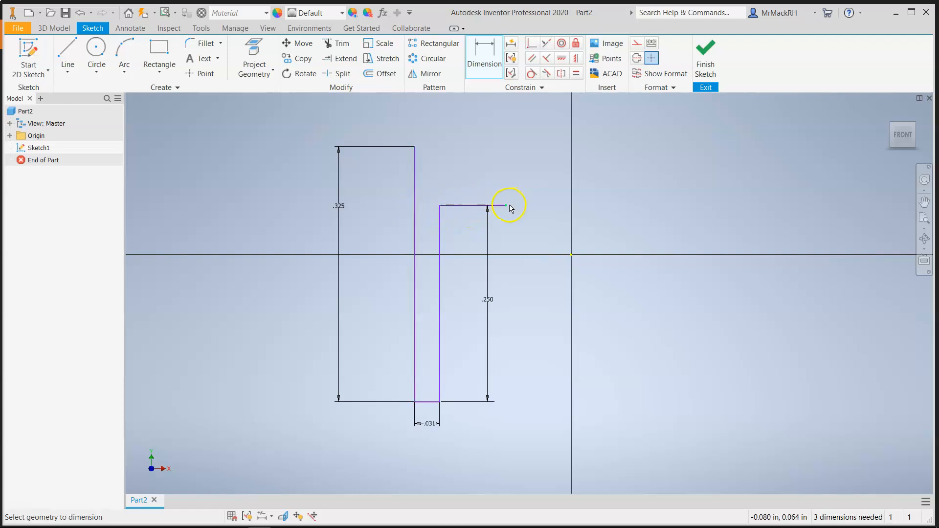
click(304, 522)
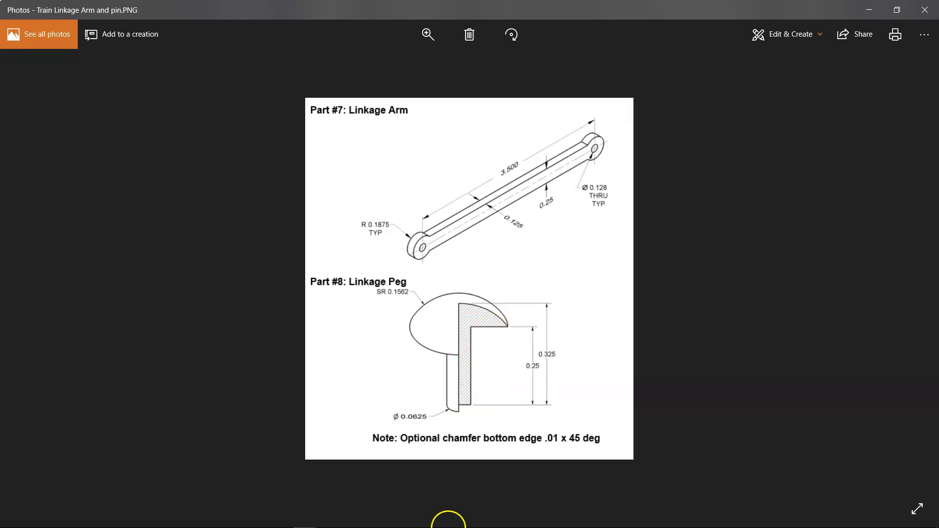
click(259, 519)
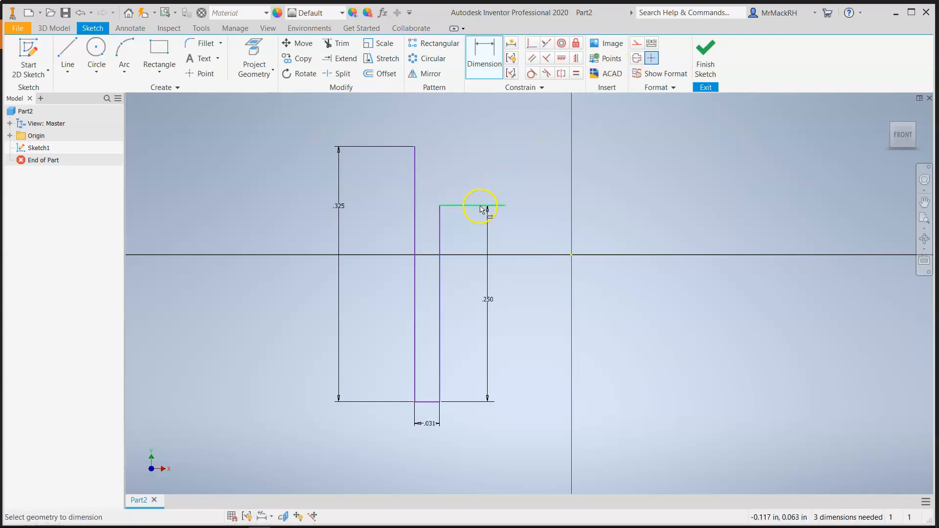
click(481, 209)
click(481, 195)
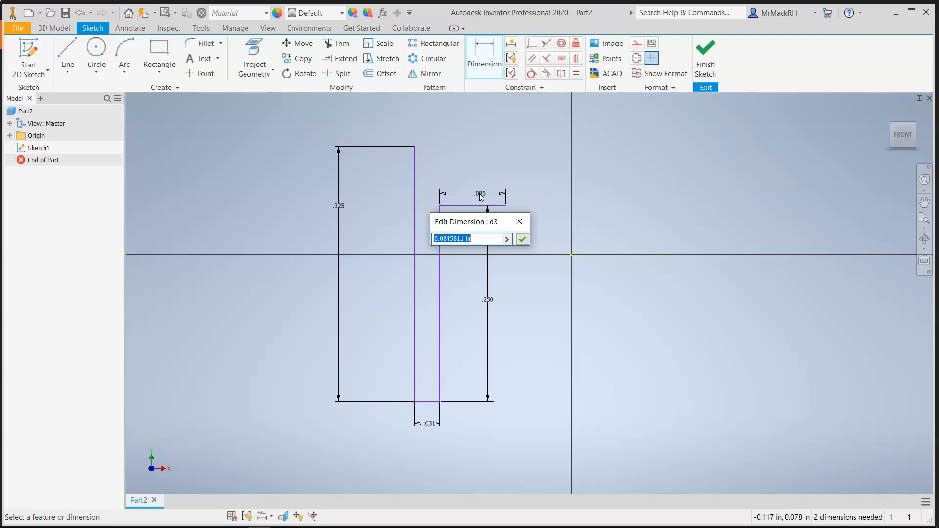
key(Return)
scroll(422, 418, down, 2)
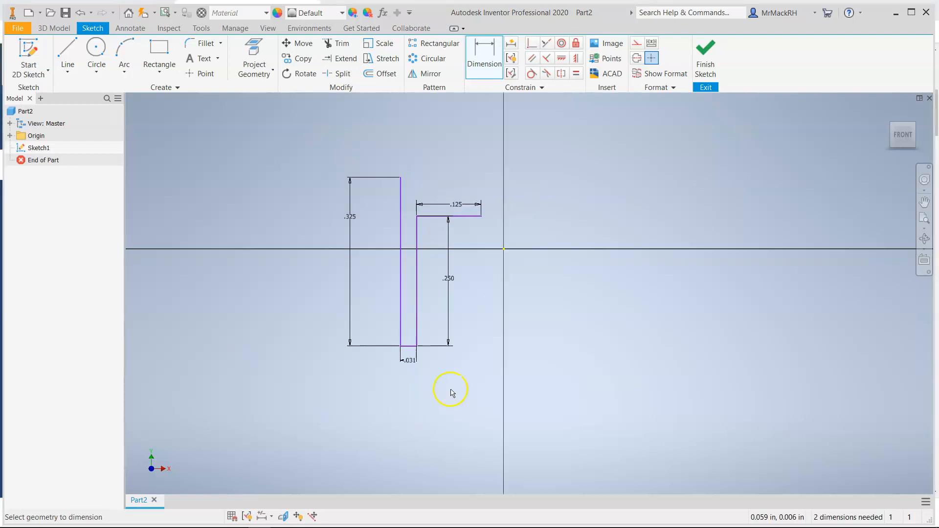
Move the 0.125 in dimension of the head line below the profile, beside the bottom width dimension.
double_click(455, 207)
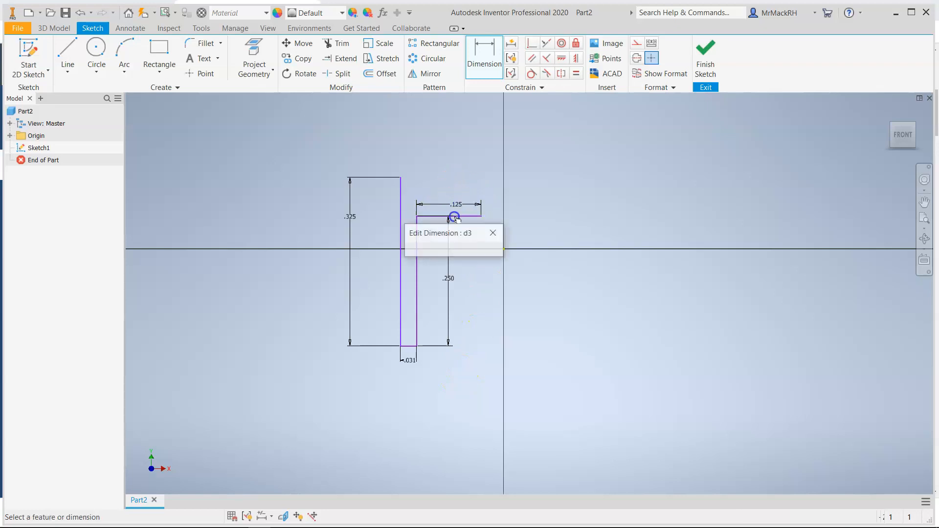
click(464, 286)
drag(460, 246, 450, 377)
drag(456, 202, 452, 357)
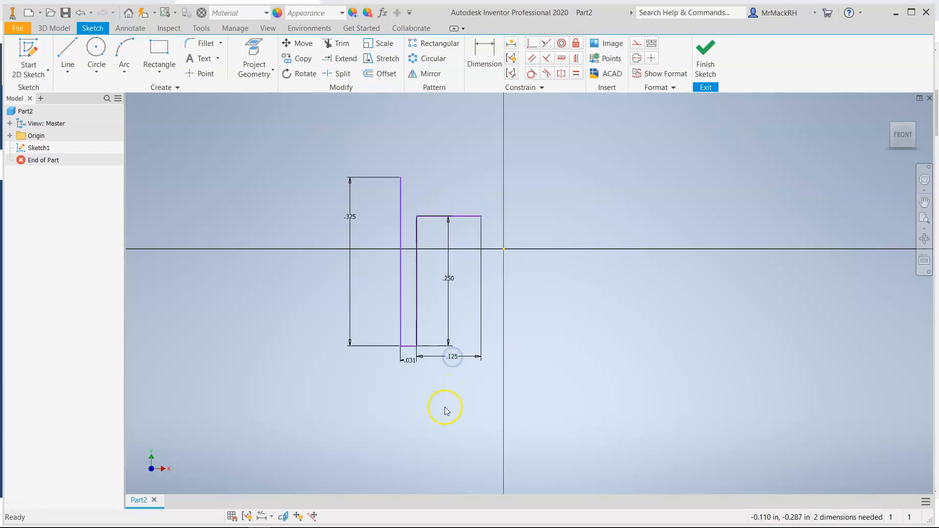
Draw a three-point arc of about 0.32 in radius from the long vertical line's upper end to the outer end of the horizontal head line.
click(125, 49)
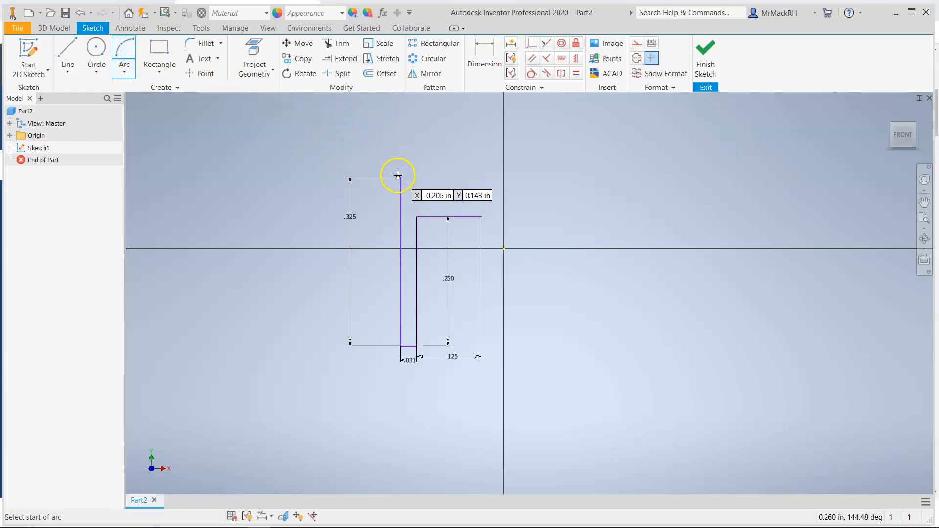
click(399, 178)
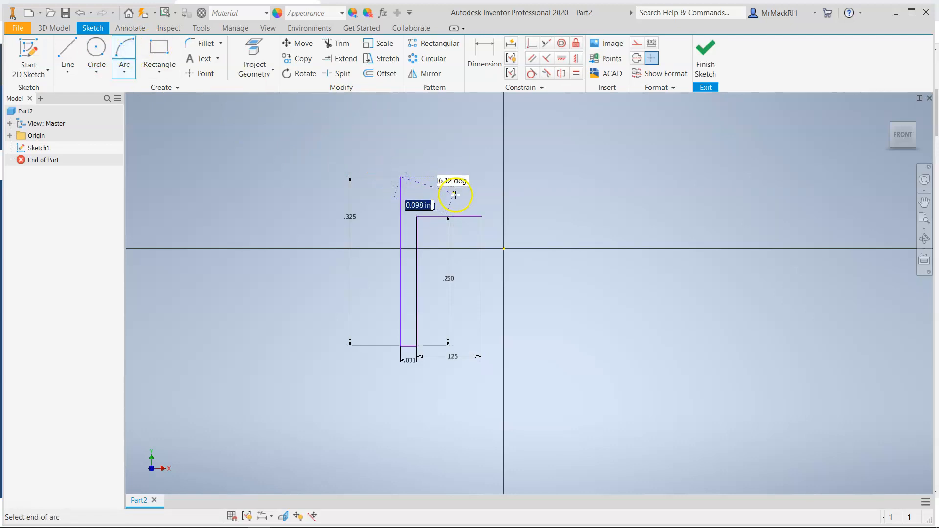
click(481, 216)
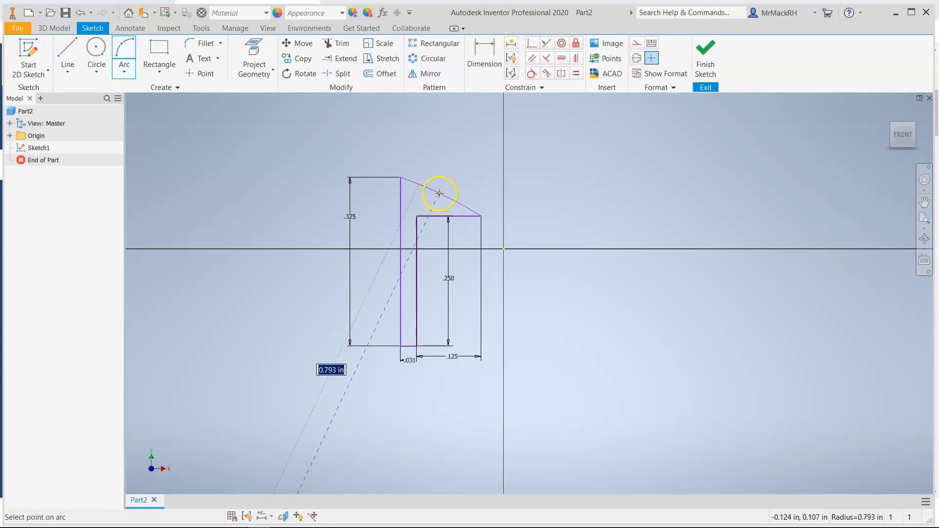
click(440, 192)
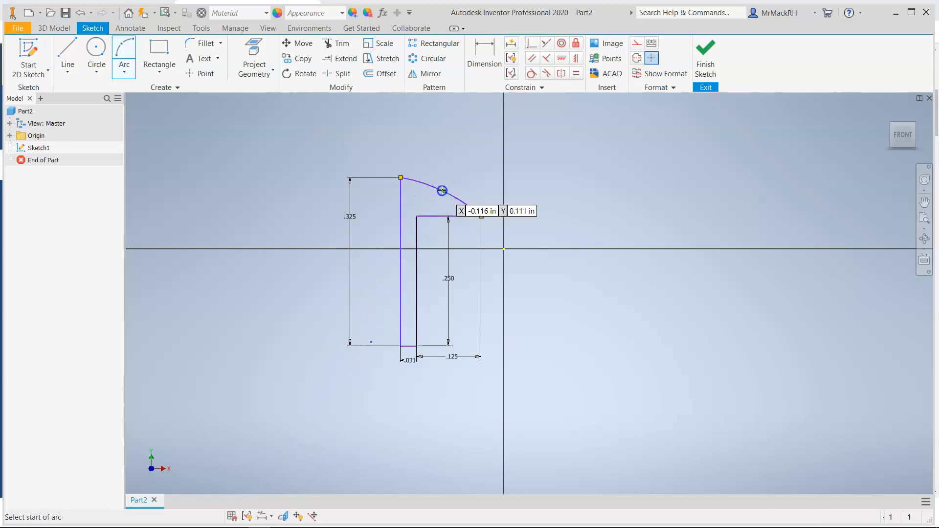
Dimension the head arc's radius as .1562 in, checking the spherical radius in the Photos drawing before returning to Inventor.
click(474, 58)
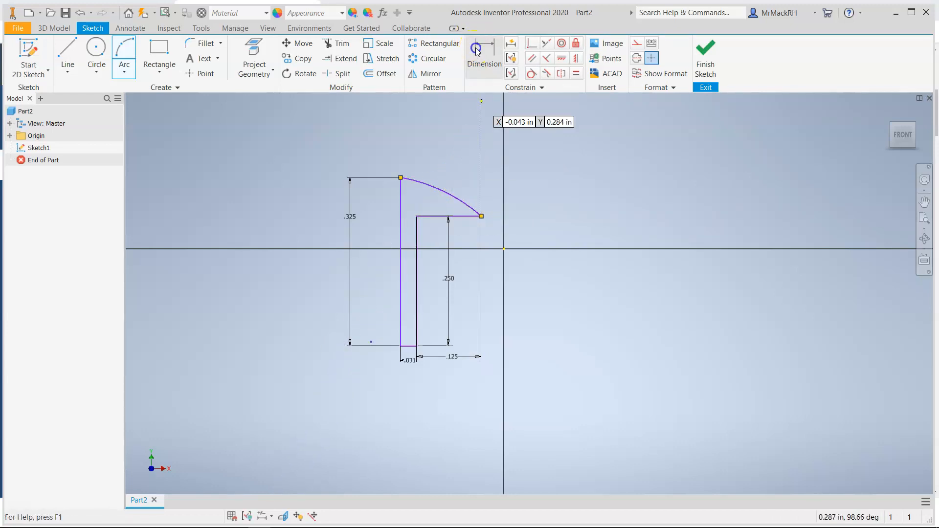
click(426, 181)
click(440, 157)
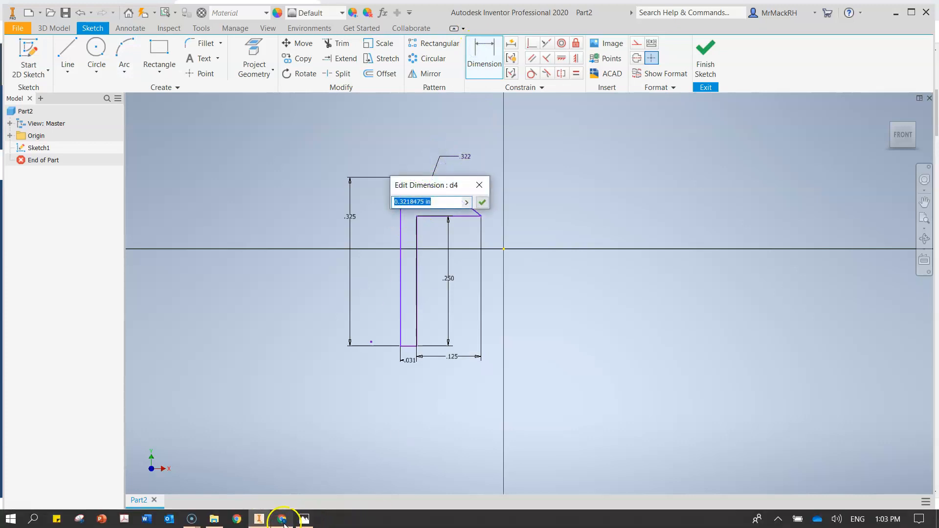
click(304, 518)
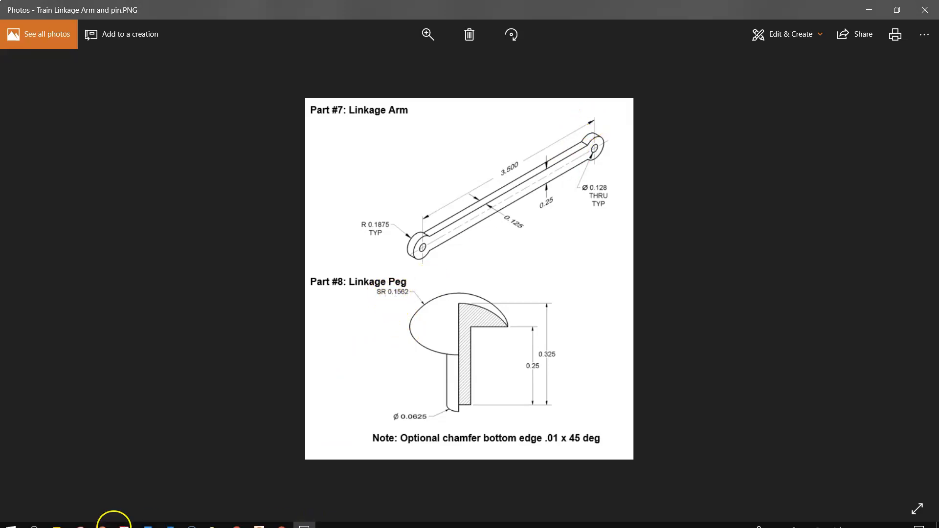
click(252, 521)
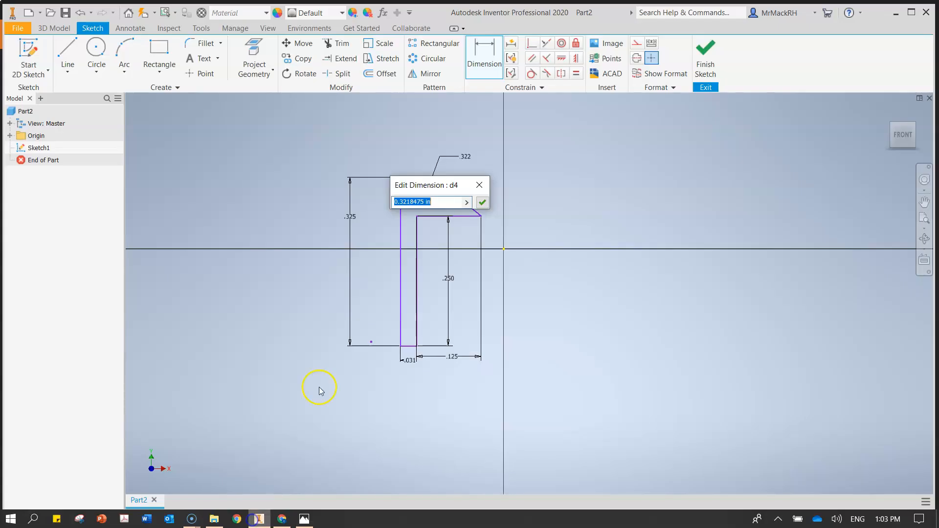
text(.156)
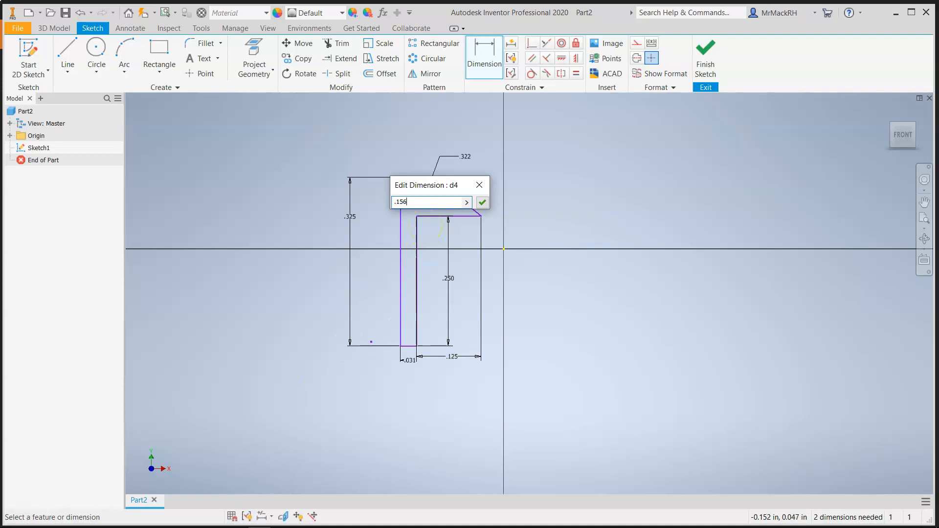
text(2)
key(Return)
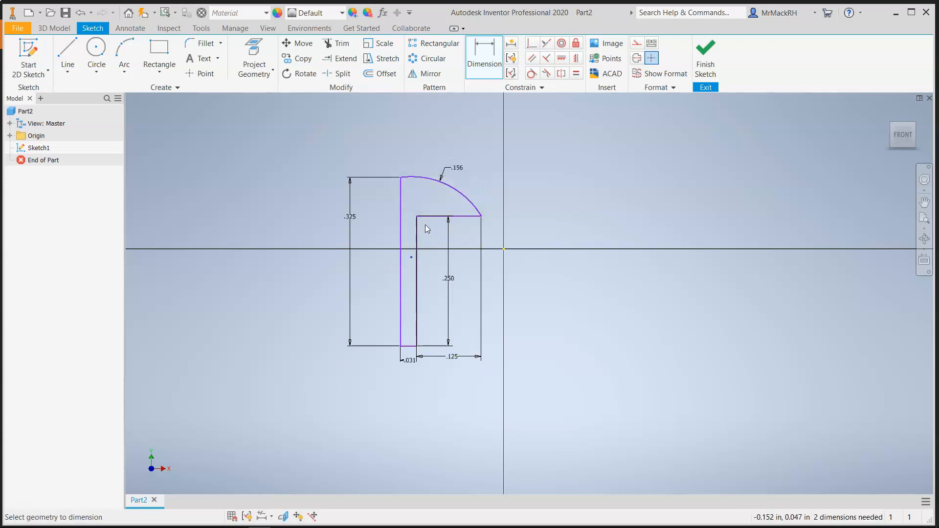
Set the dimension of the horizontal line under the peg head to 0.1 in.
scroll(430, 171, up, 2)
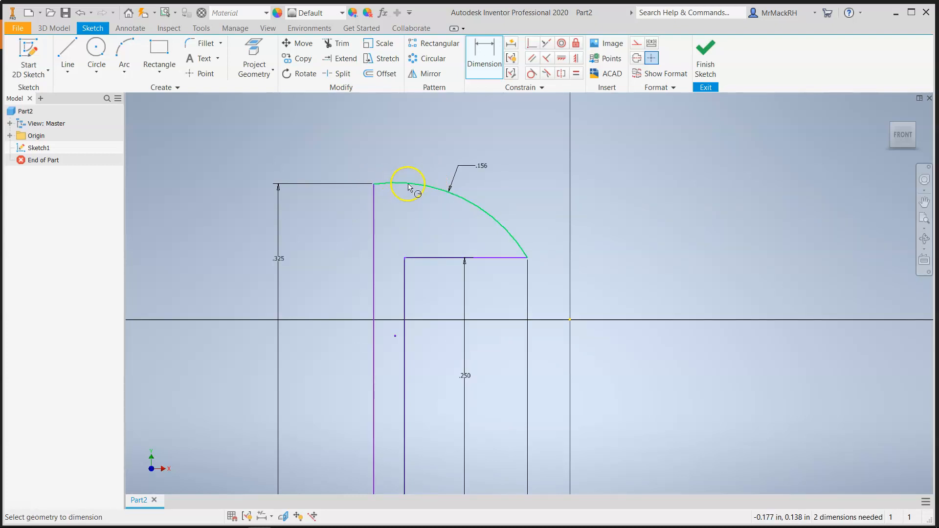
scroll(465, 223, down, 2)
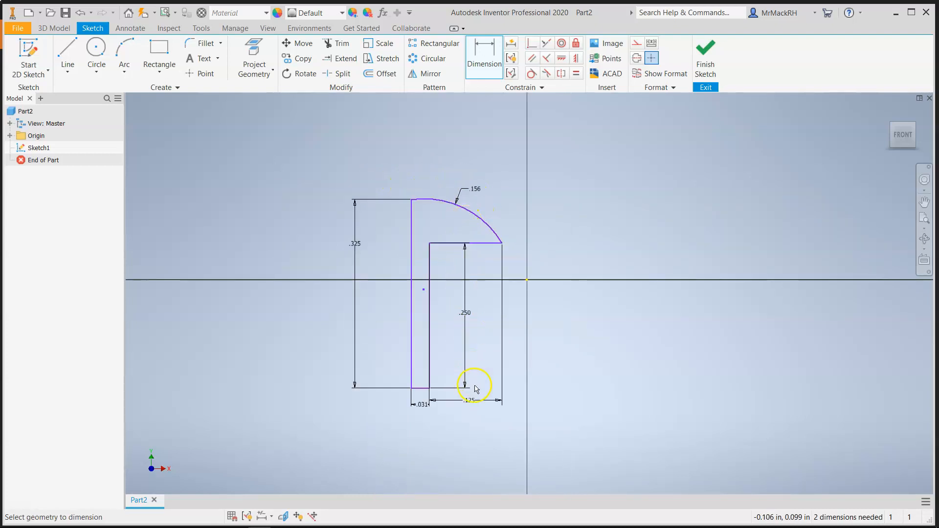
click(472, 404)
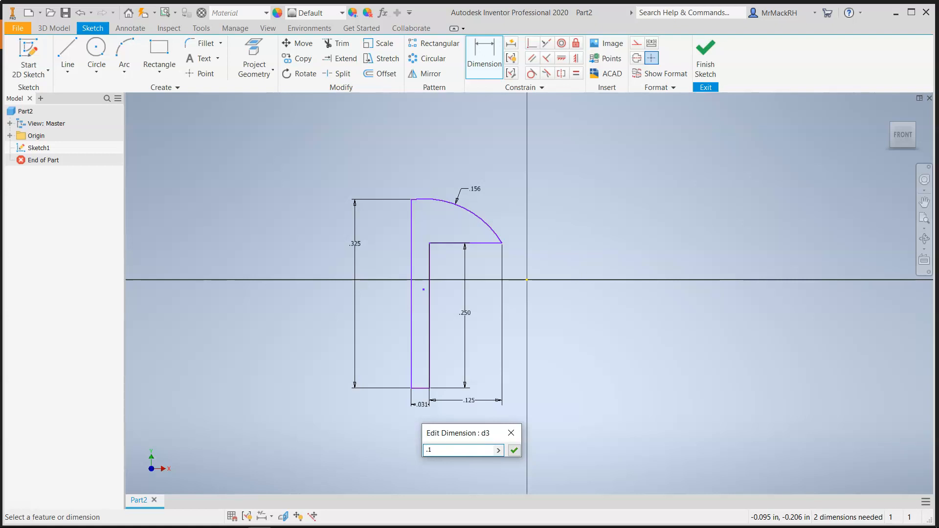
key(Return)
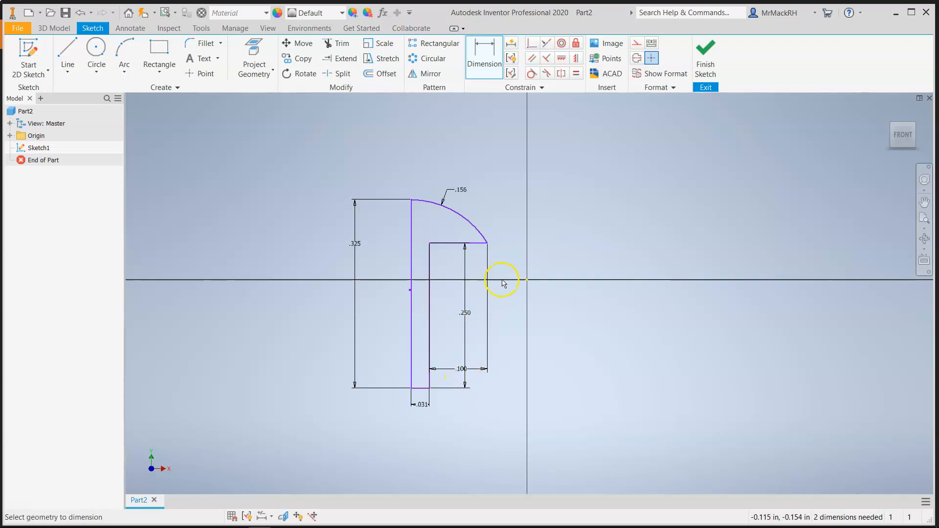
scroll(473, 369, down, 2)
scroll(469, 371, up, 5)
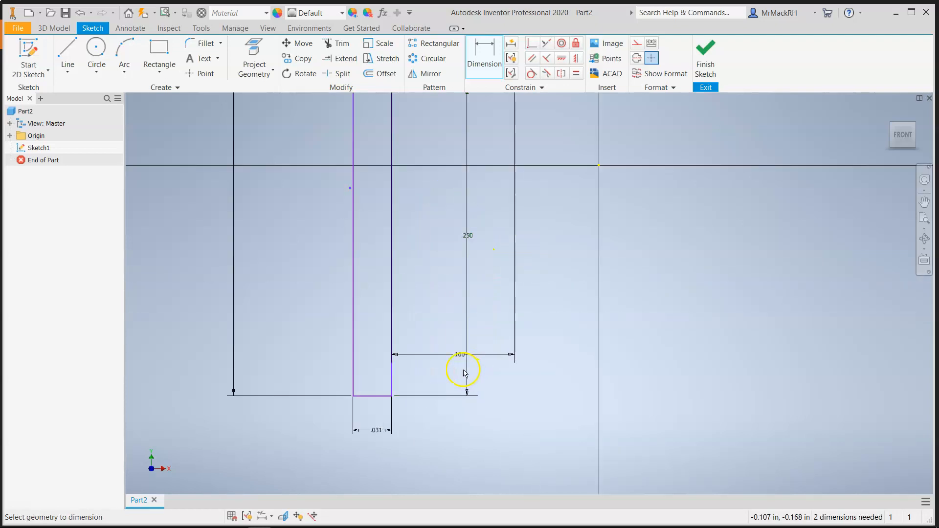
double_click(460, 356)
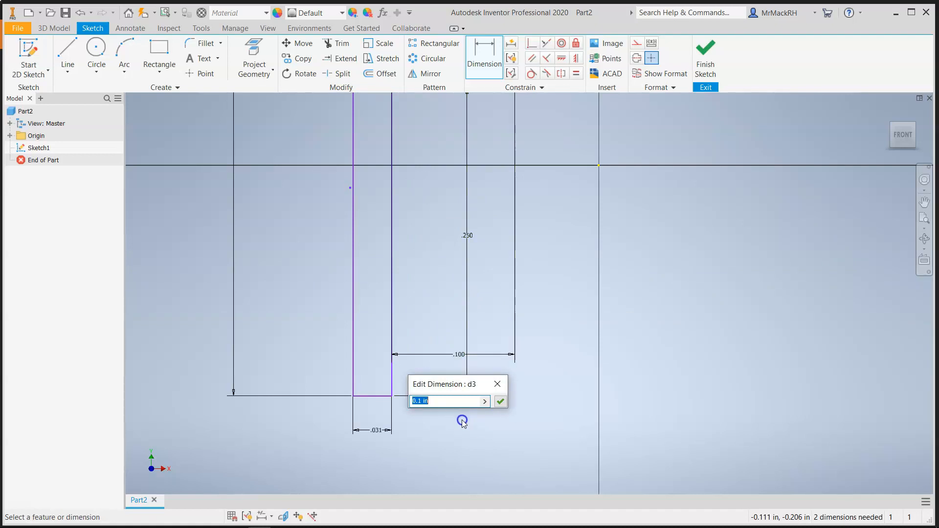
key(Return)
scroll(487, 271, down, 5)
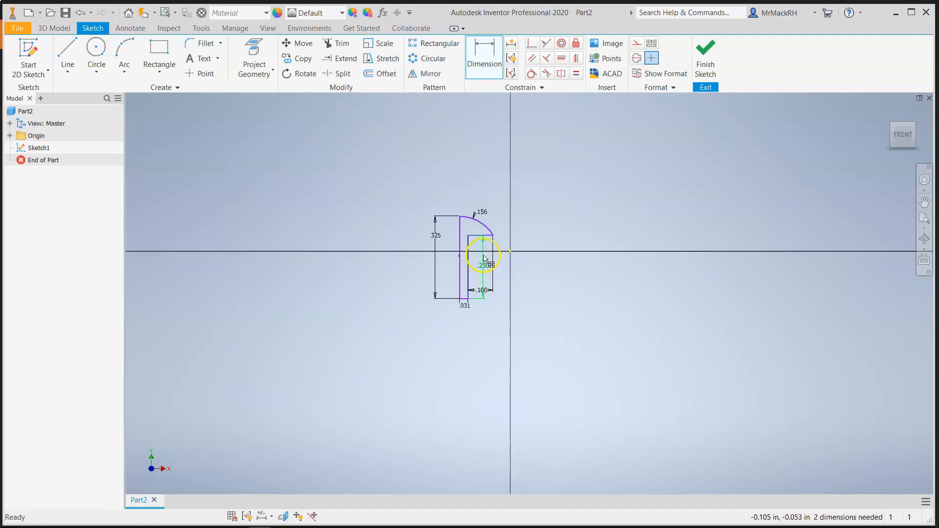
scroll(477, 242, up, 2)
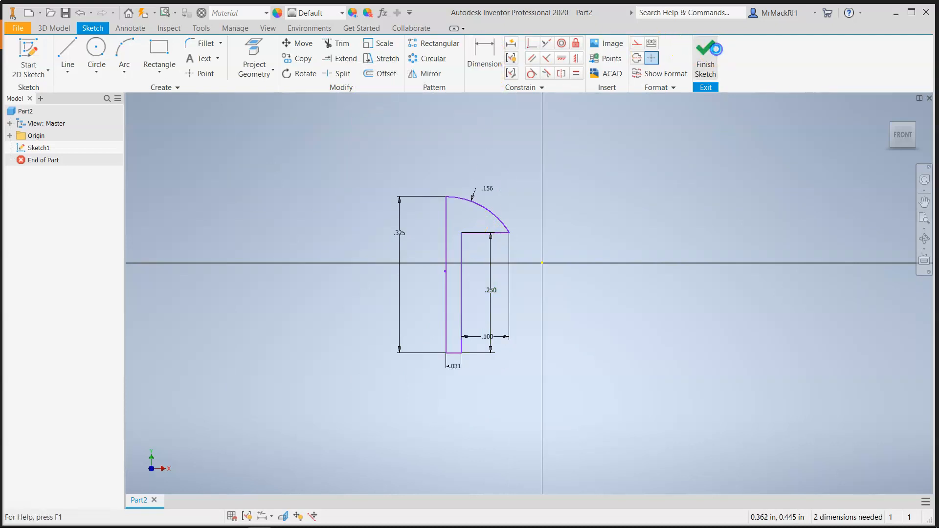
Finish the sketch and revolve the profile a full 360 degrees about its long vertical line.
click(715, 49)
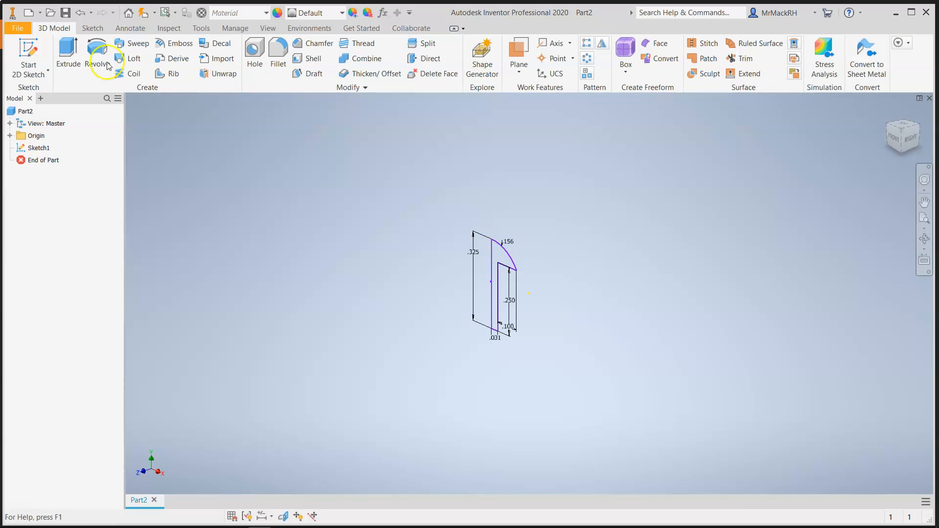
click(102, 57)
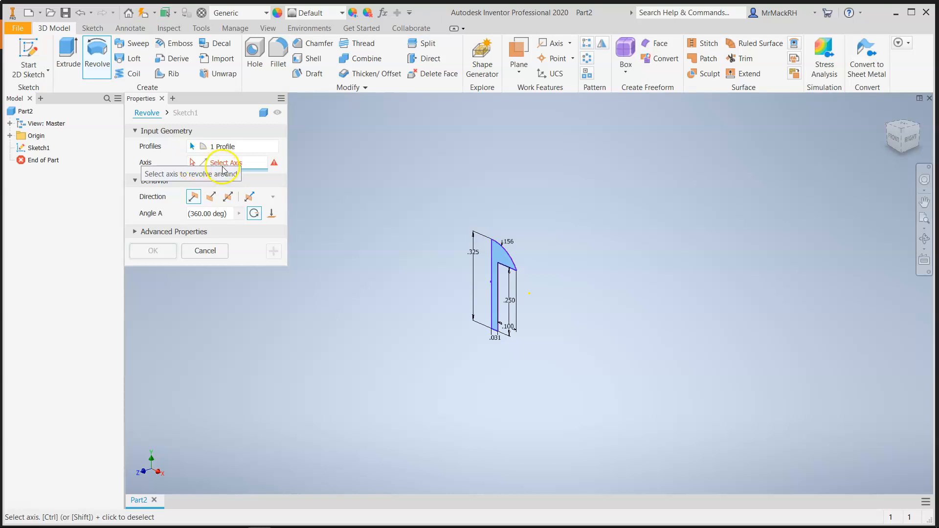
click(492, 290)
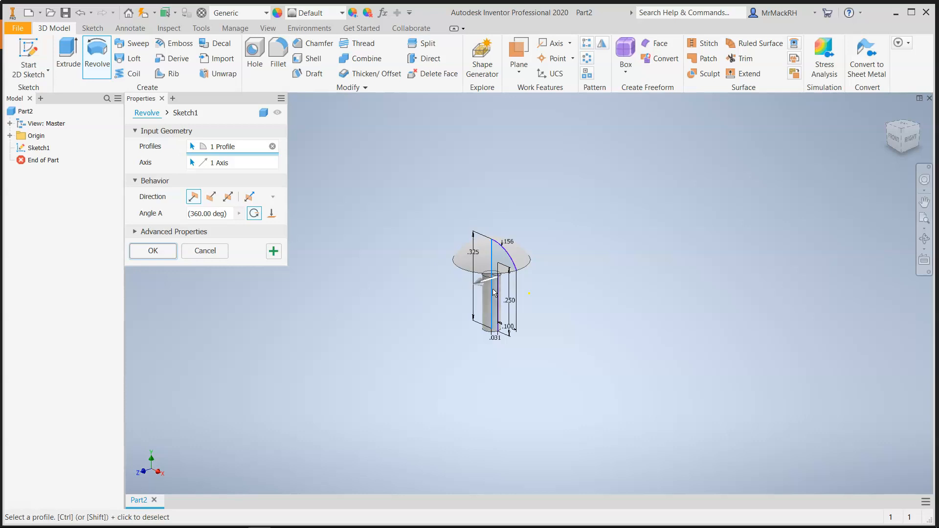
click(908, 139)
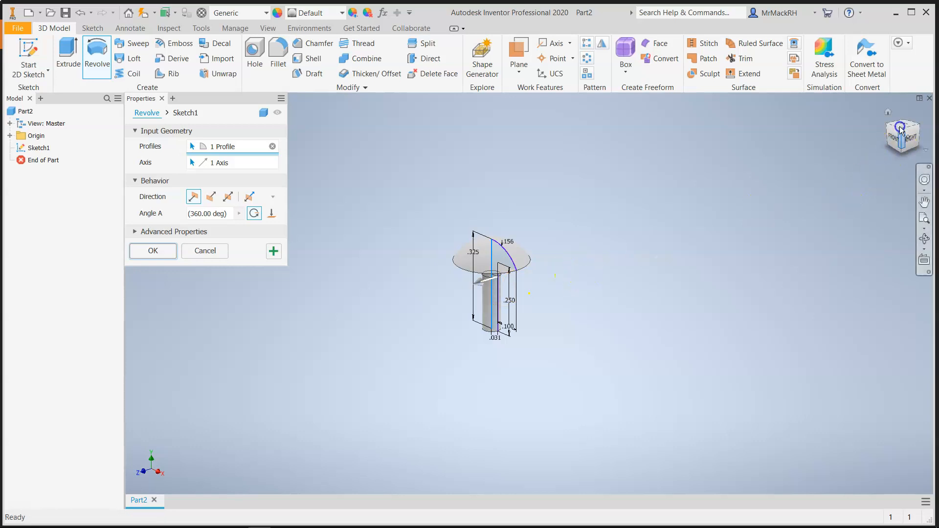
shift+middle_drag(772, 475, 195, 189)
click(151, 251)
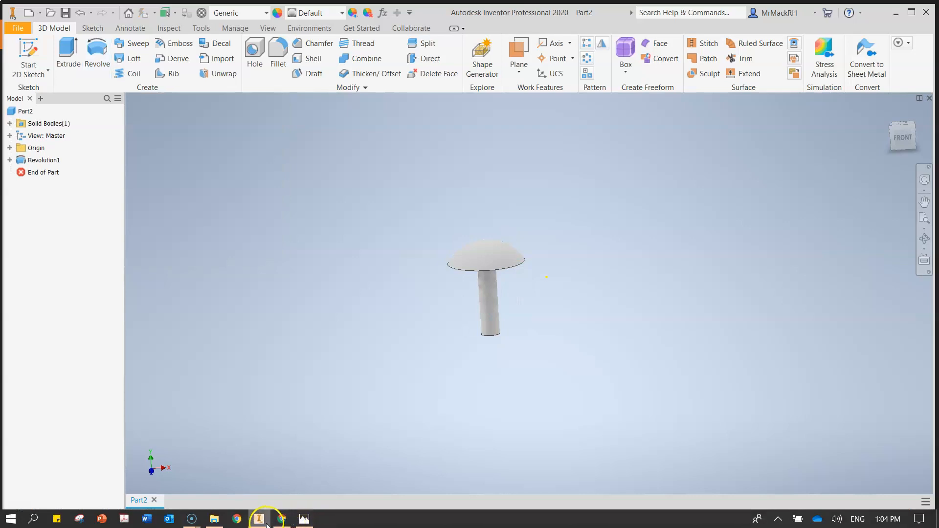
Check the chamfer note in the Photos drawing, return to Inventor and chamfer the shank's bottom edge 0.01 in at 45 deg from the end face.
click(303, 519)
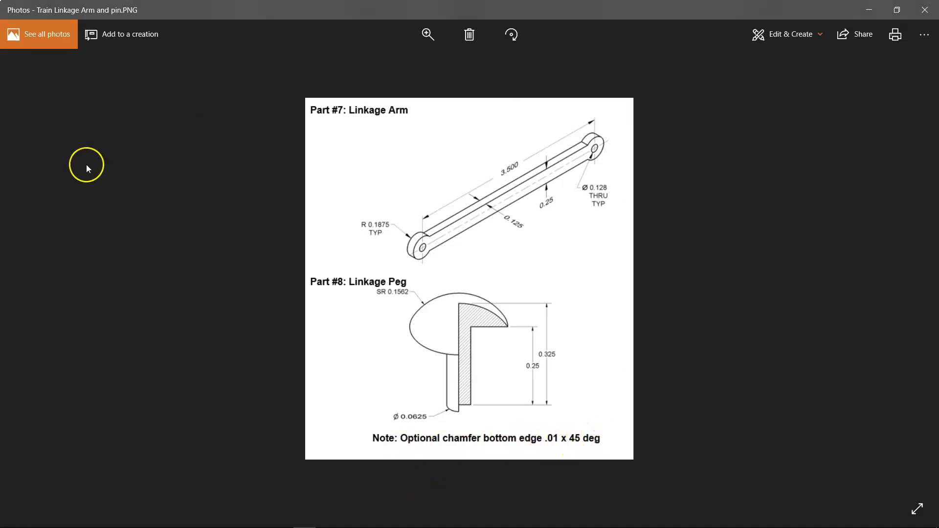
click(262, 519)
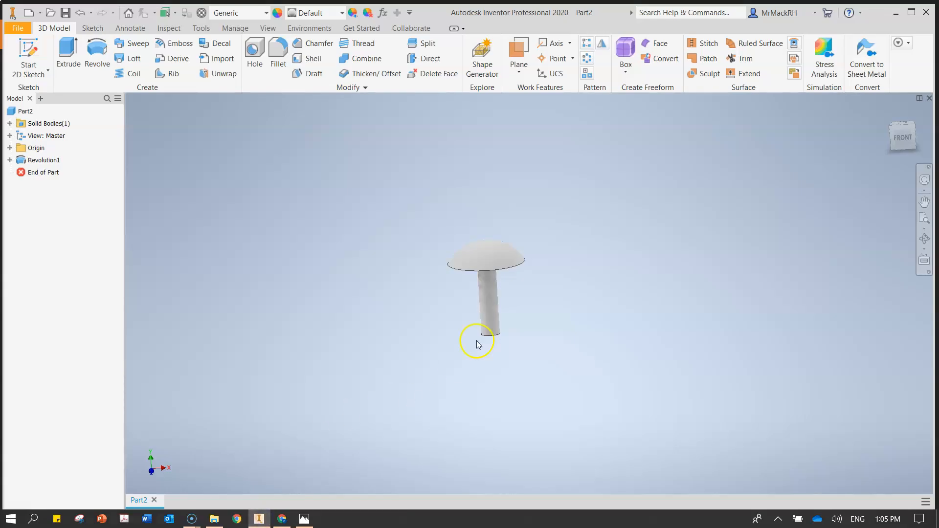
scroll(492, 336, up, 5)
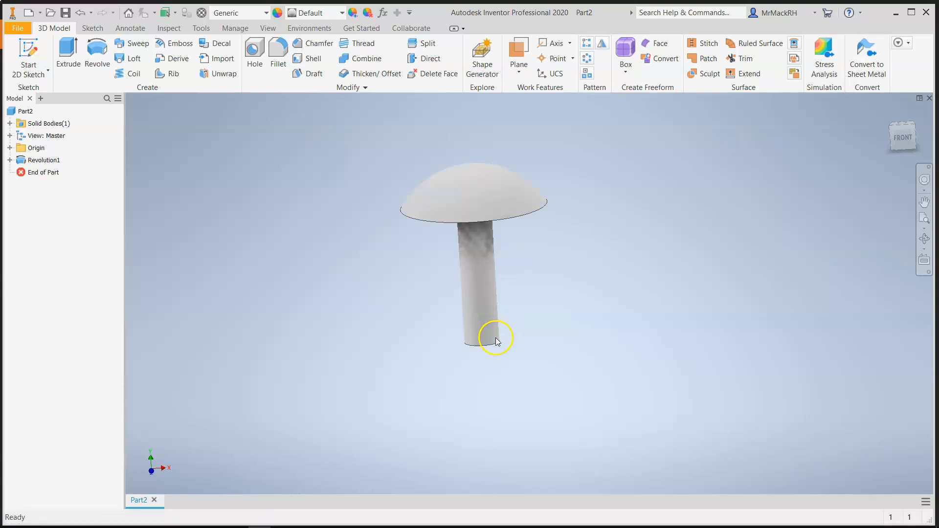
click(909, 138)
scroll(519, 457, up, 5)
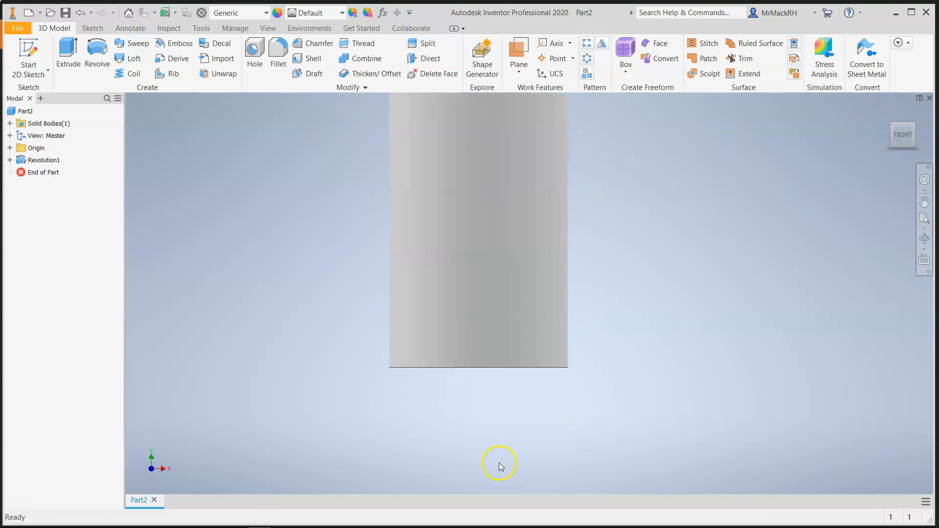
click(309, 44)
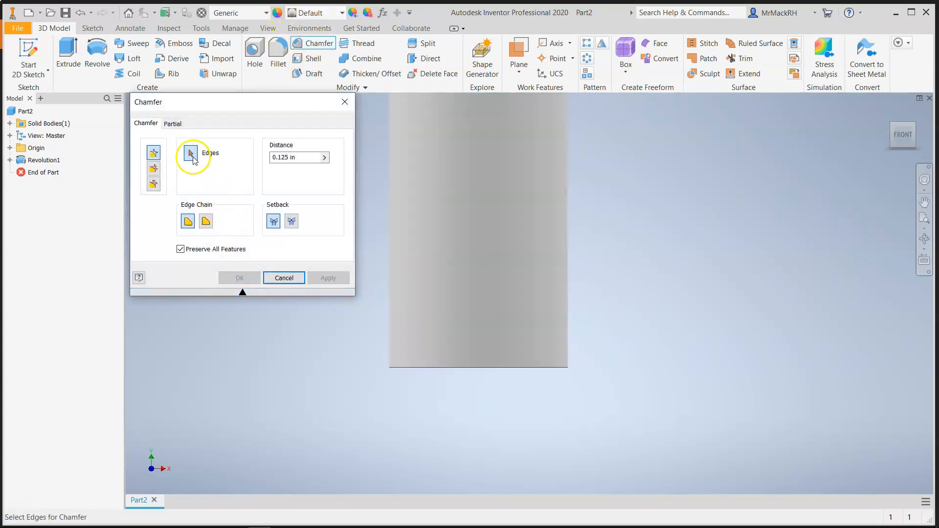
click(154, 172)
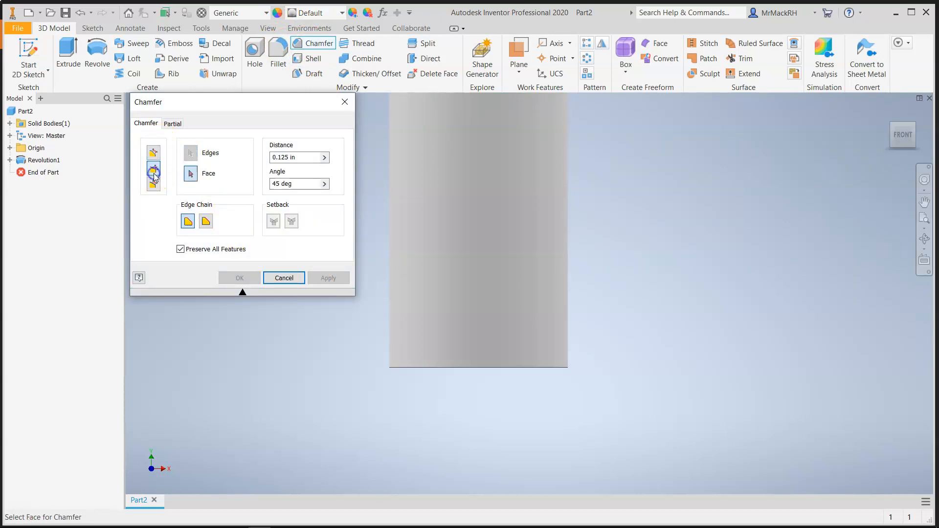
click(293, 156)
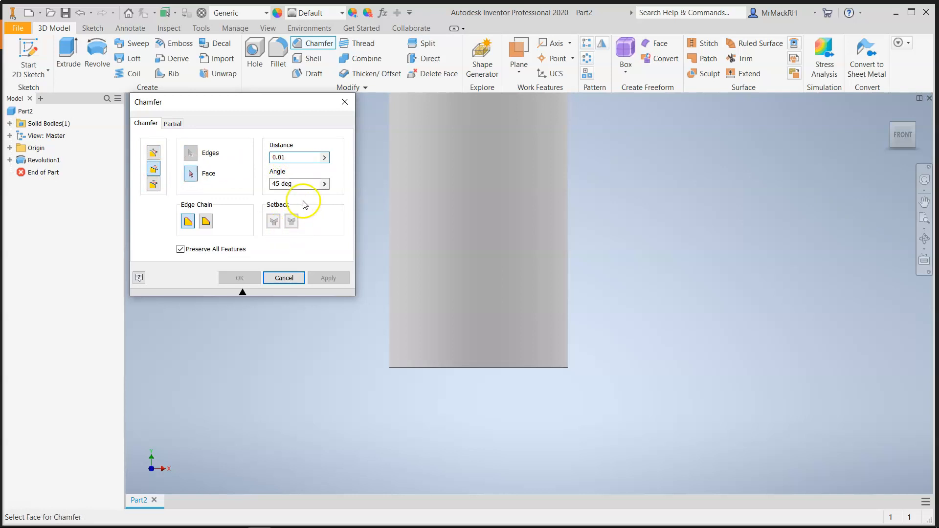
click(191, 174)
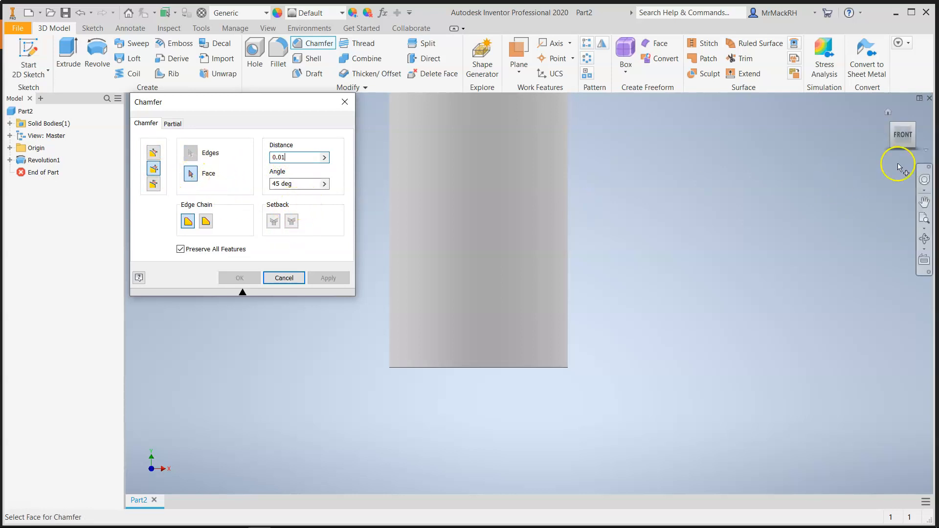
drag(902, 133, 905, 109)
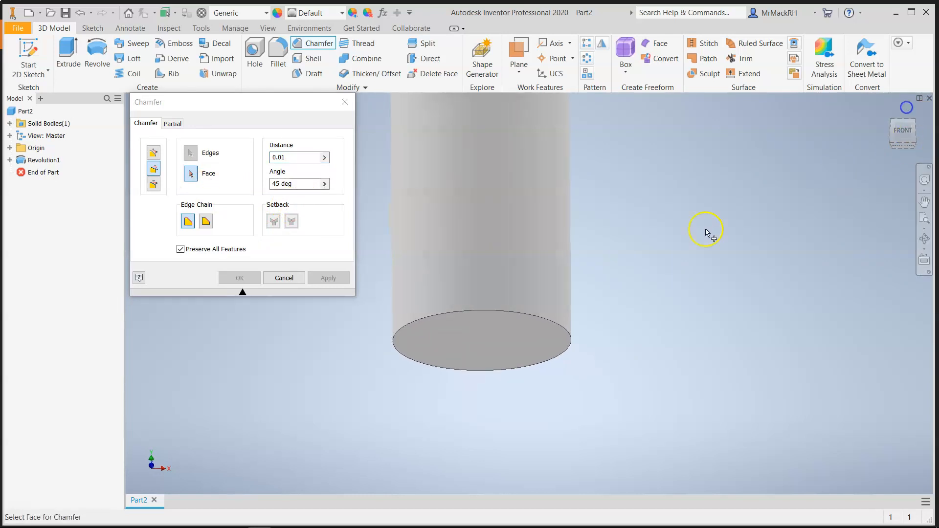
click(467, 343)
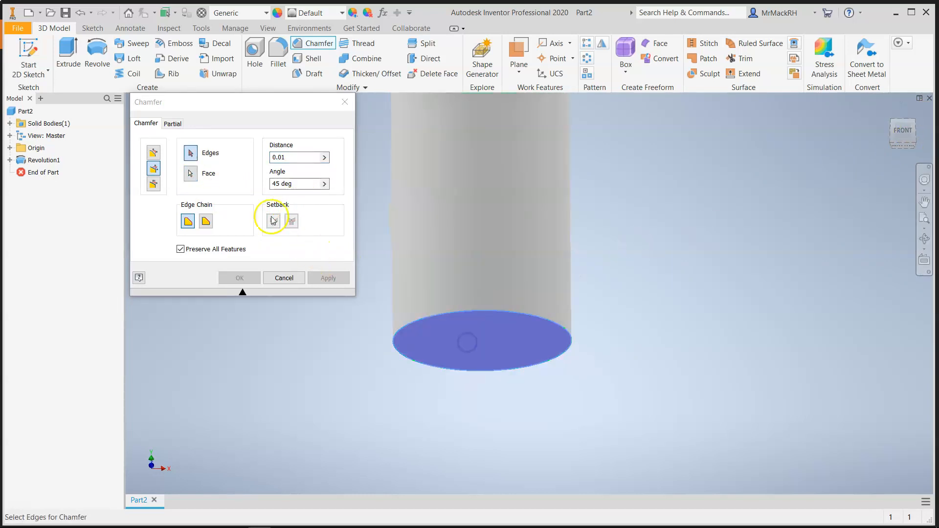
click(402, 325)
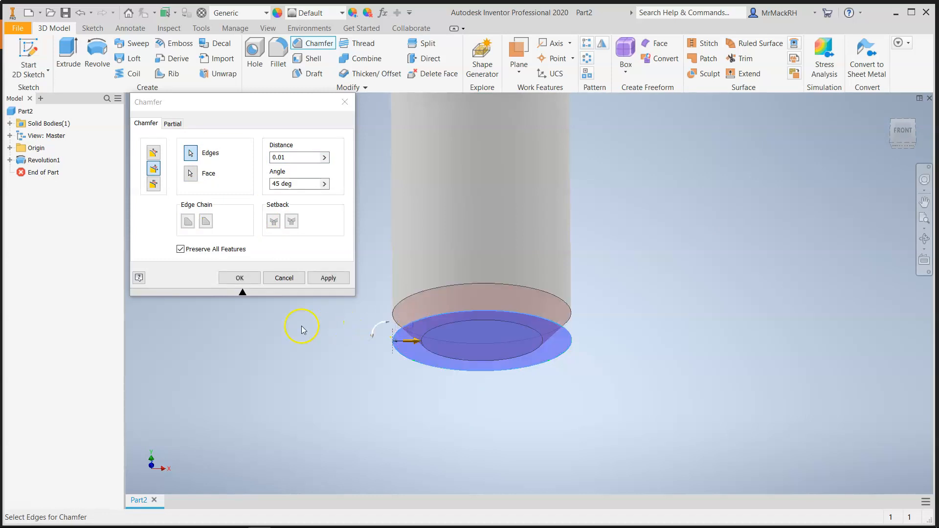
click(242, 279)
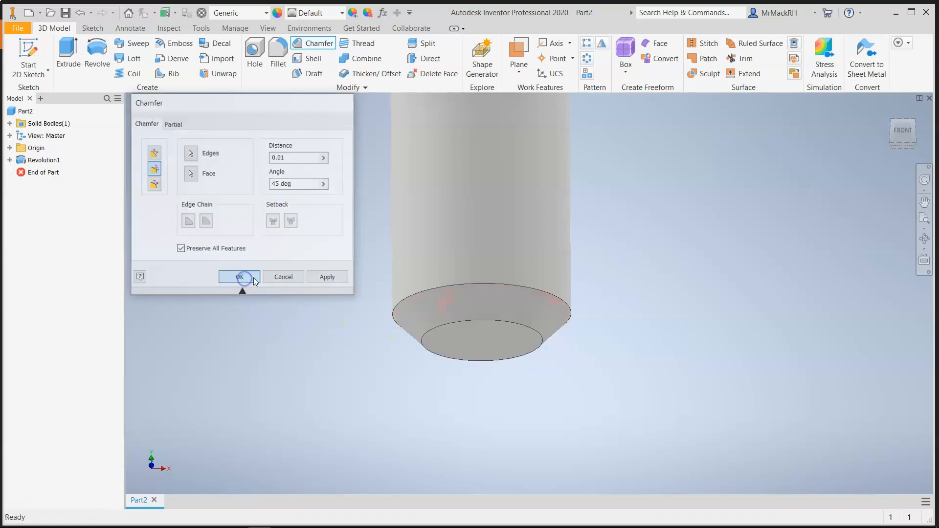
click(901, 131)
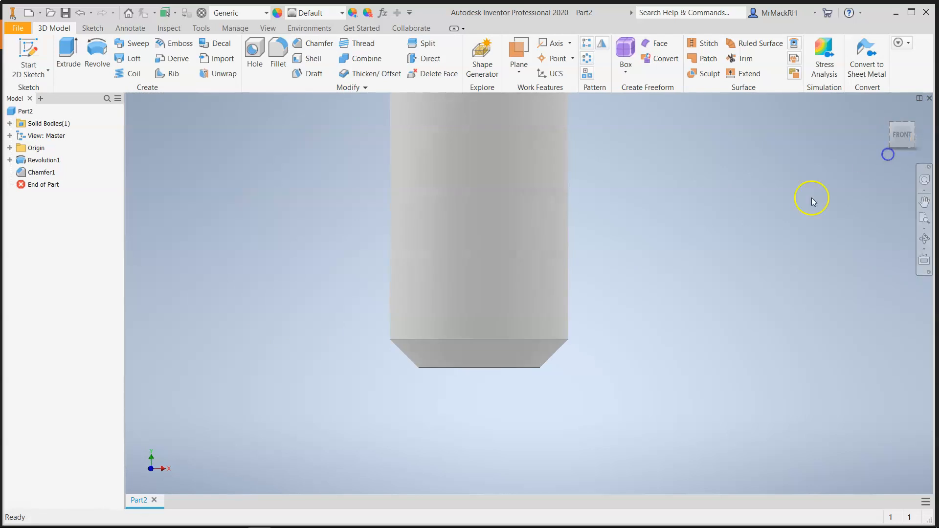
scroll(760, 227, up, 5)
scroll(565, 368, up, 4)
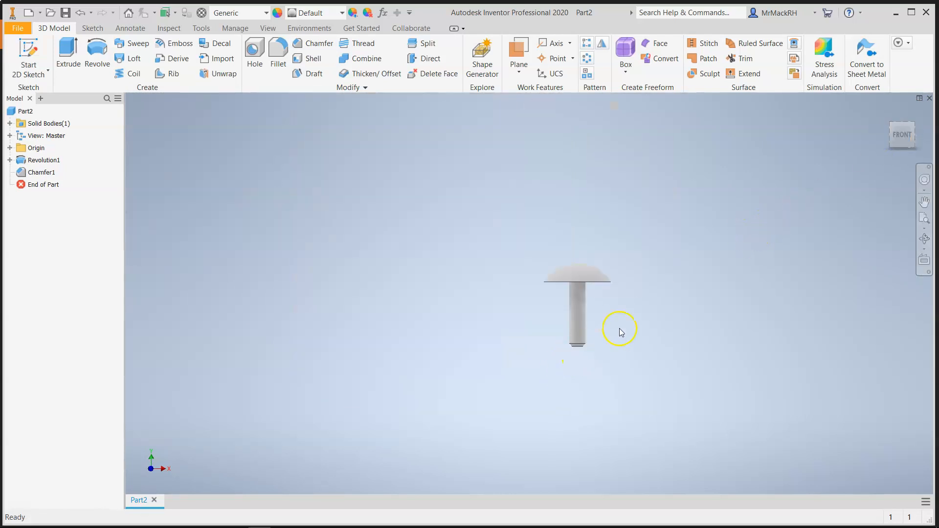
scroll(634, 314, down, 5)
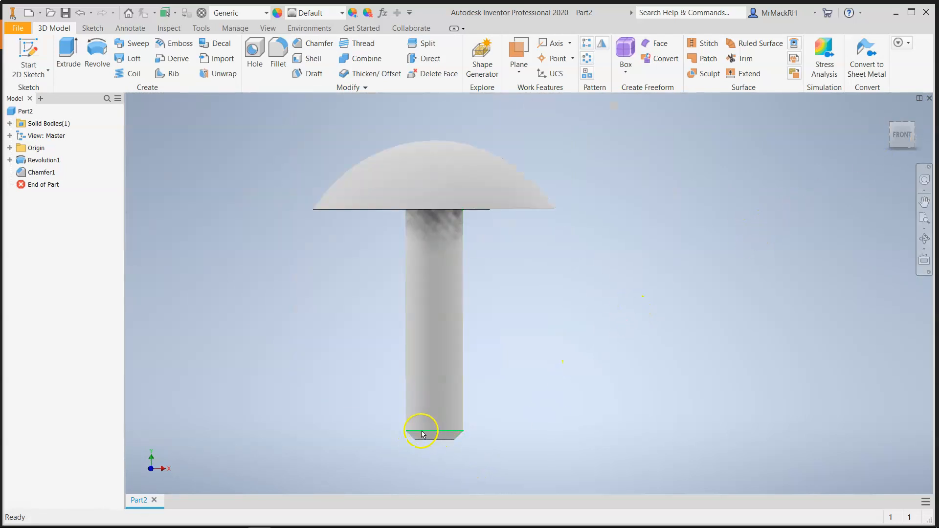
scroll(562, 266, up, 3)
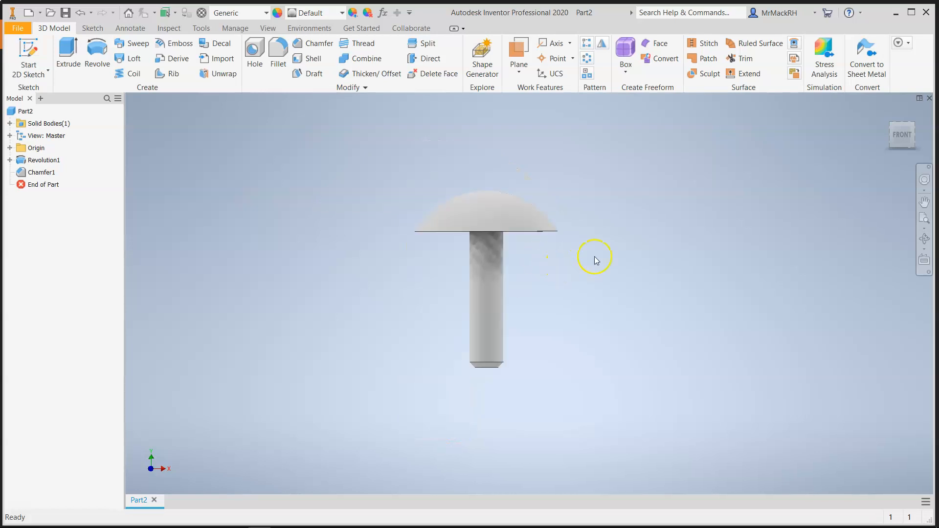
scroll(595, 257, down, 2)
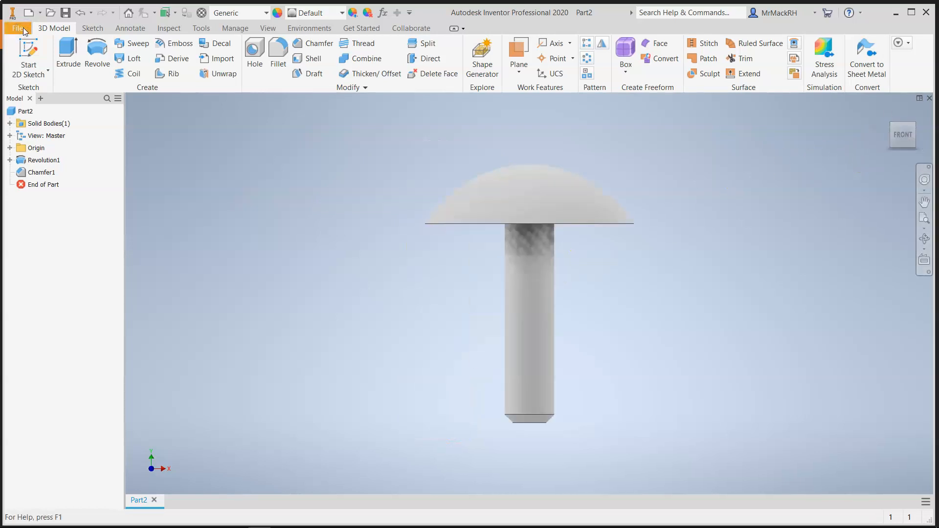
Save the part as Train Linkage Pin in the IED 2020 Toy Train folder.
click(24, 31)
click(86, 156)
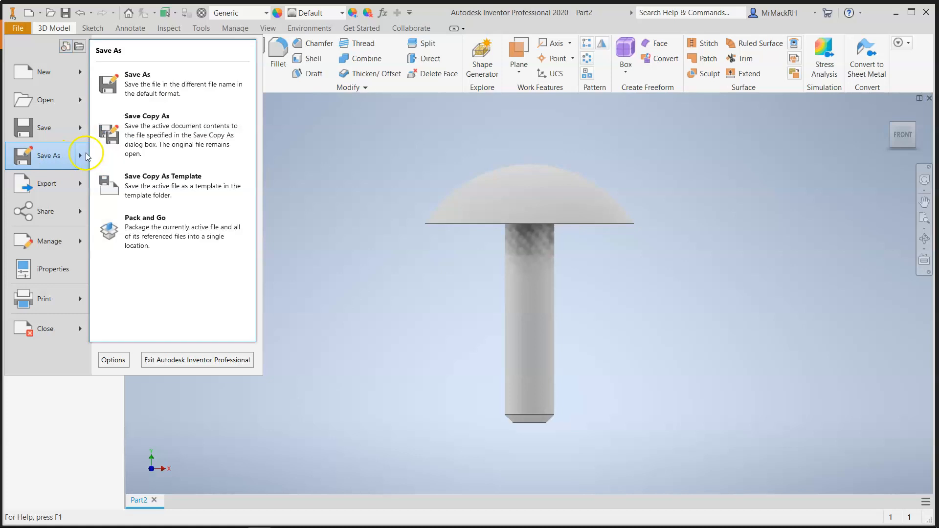
click(49, 155)
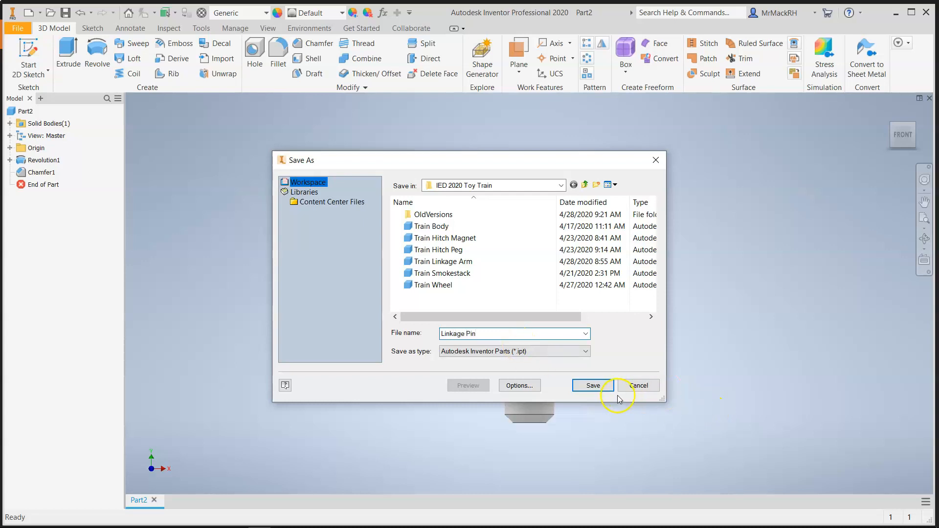
click(442, 334)
text(Train)
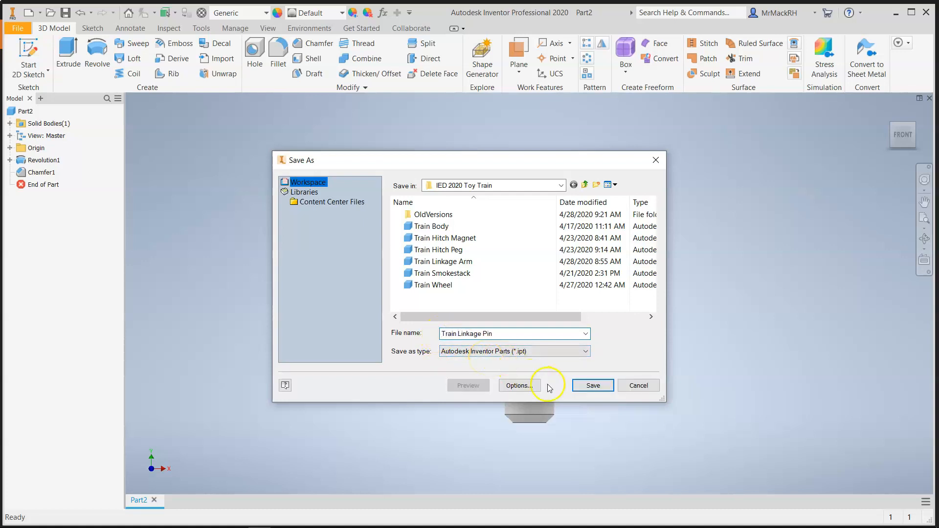
click(584, 384)
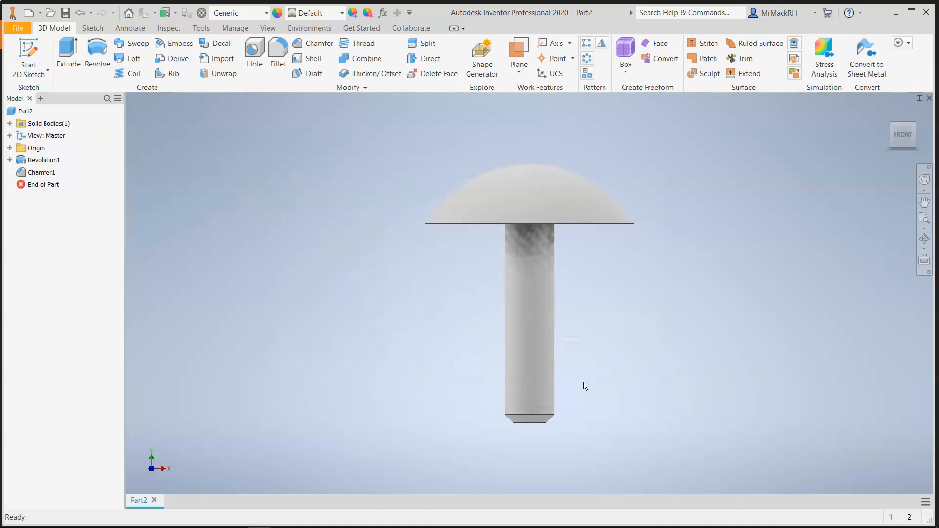
click(905, 136)
click(905, 121)
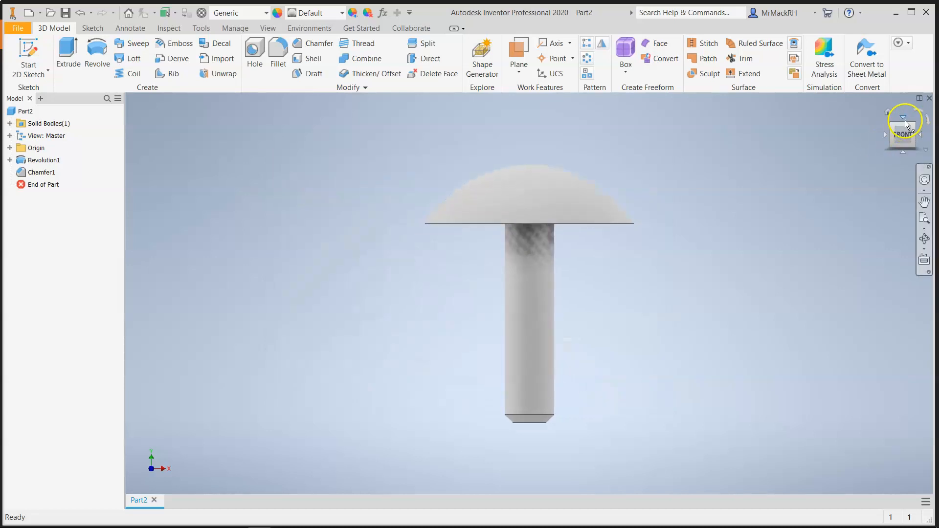